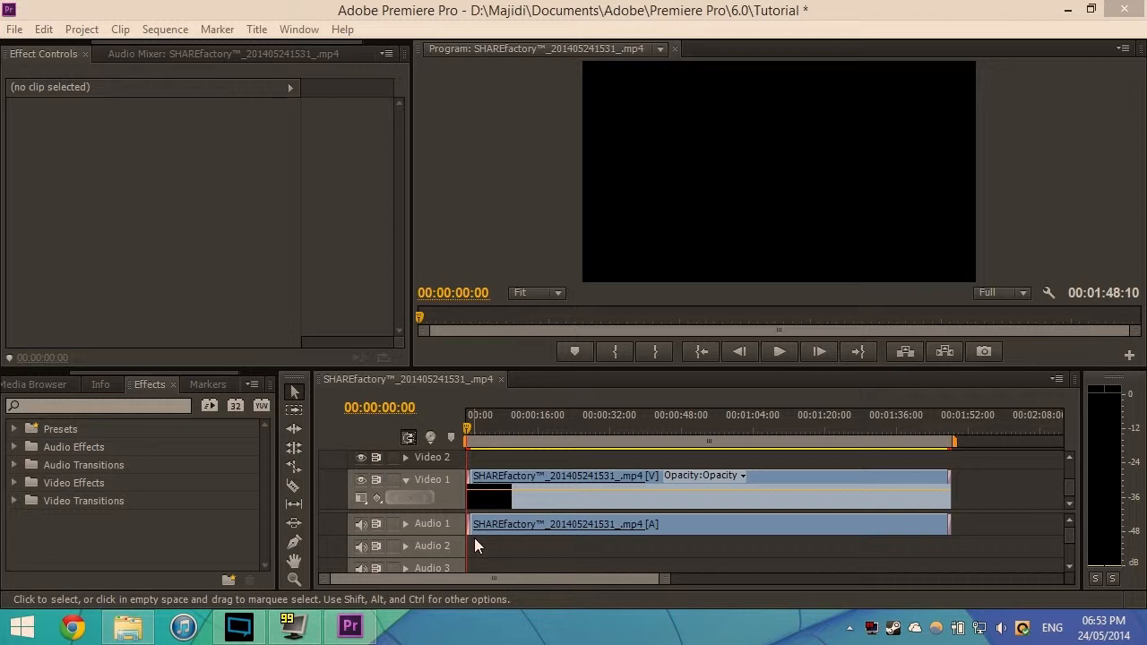
left_click(114, 8)
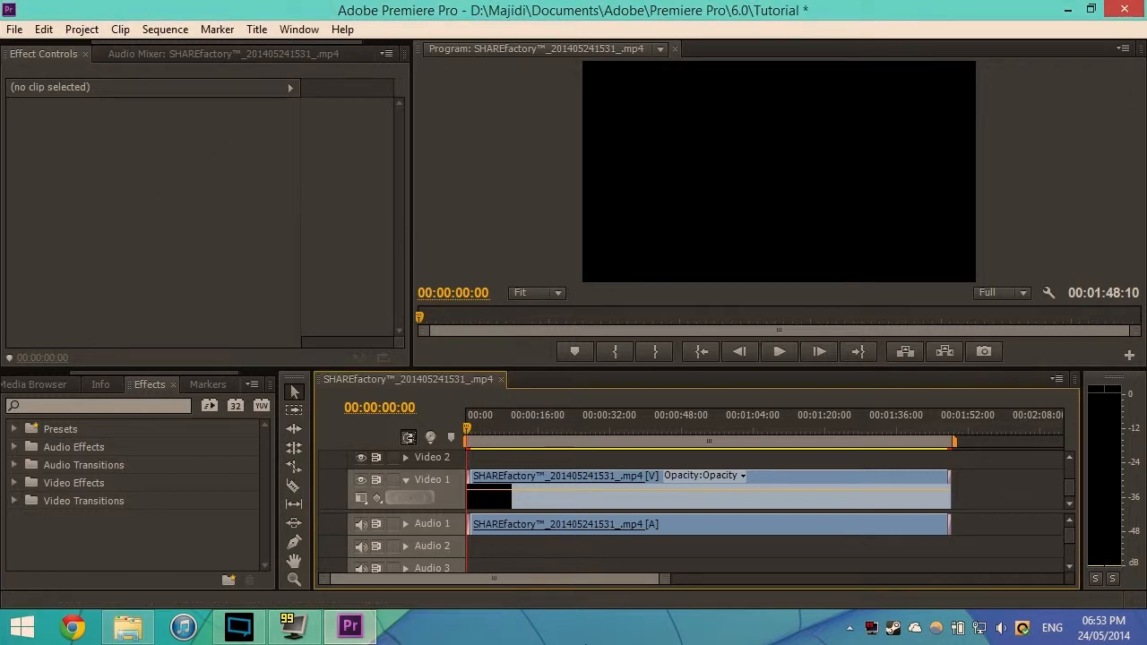
left_click(114, 8)
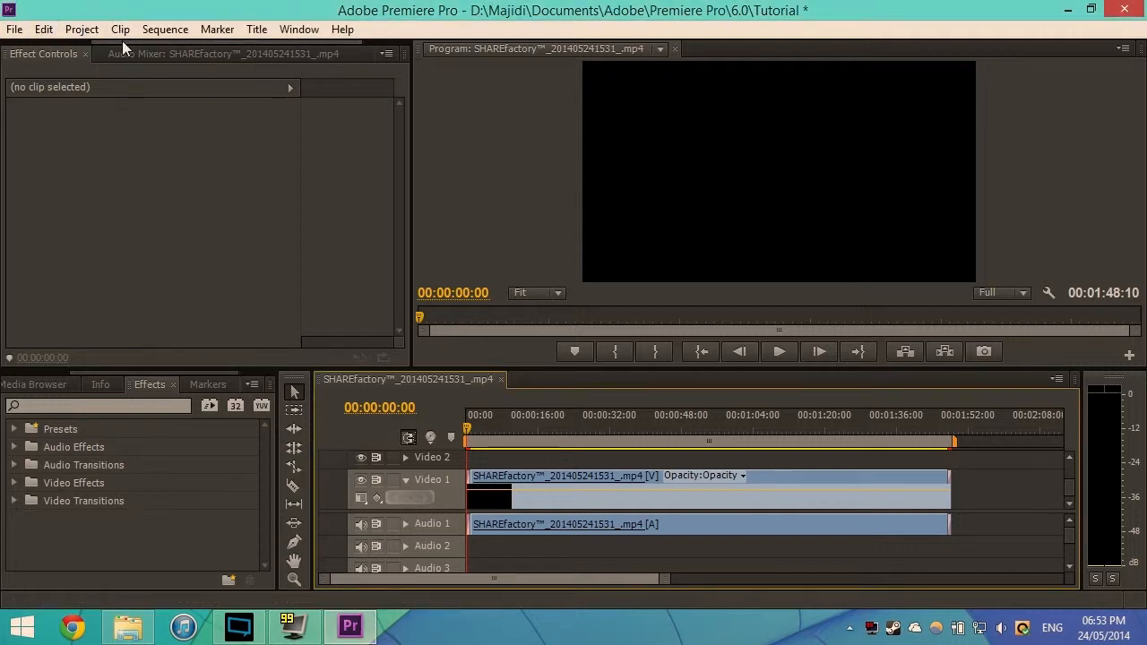
type("0")
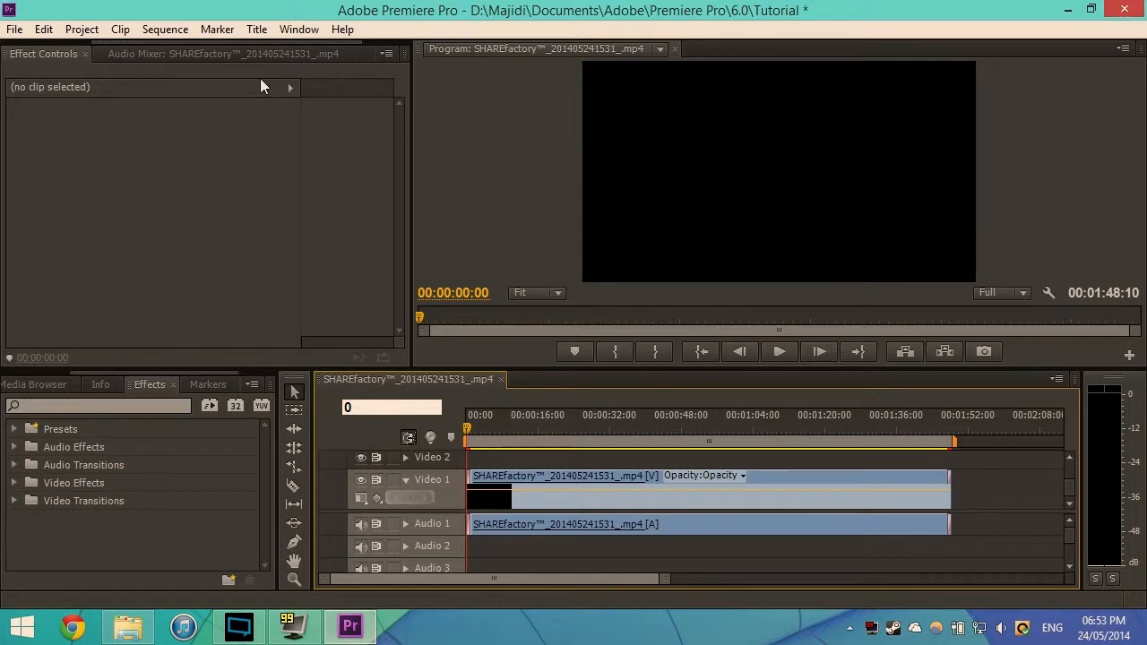
left_click(356, 437)
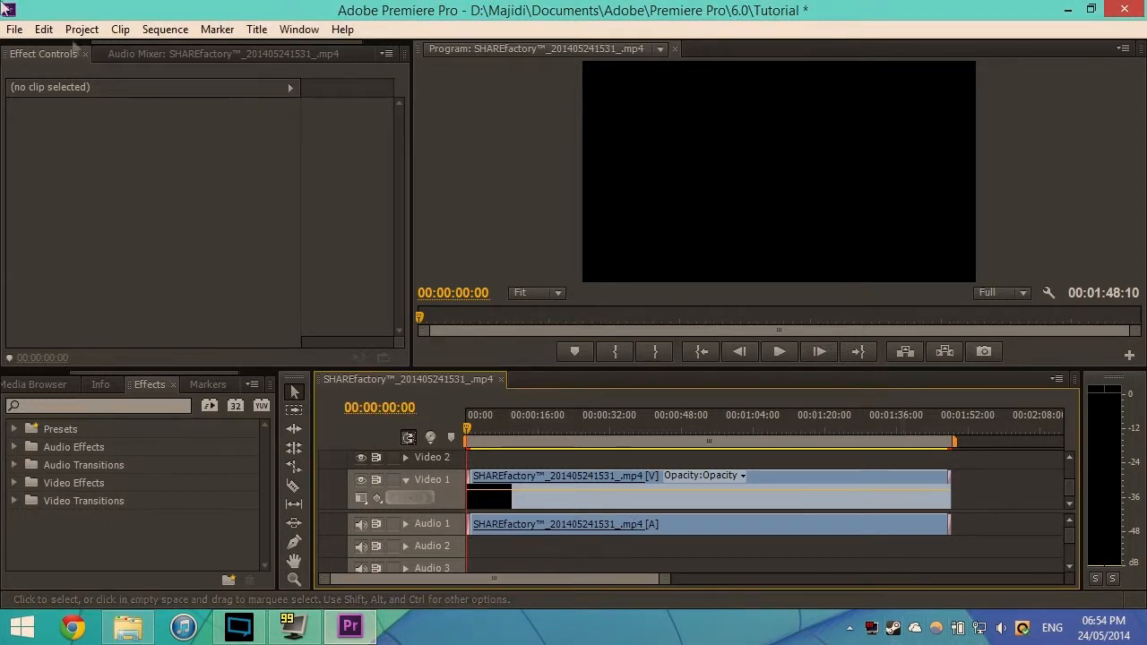
left_click(16, 32)
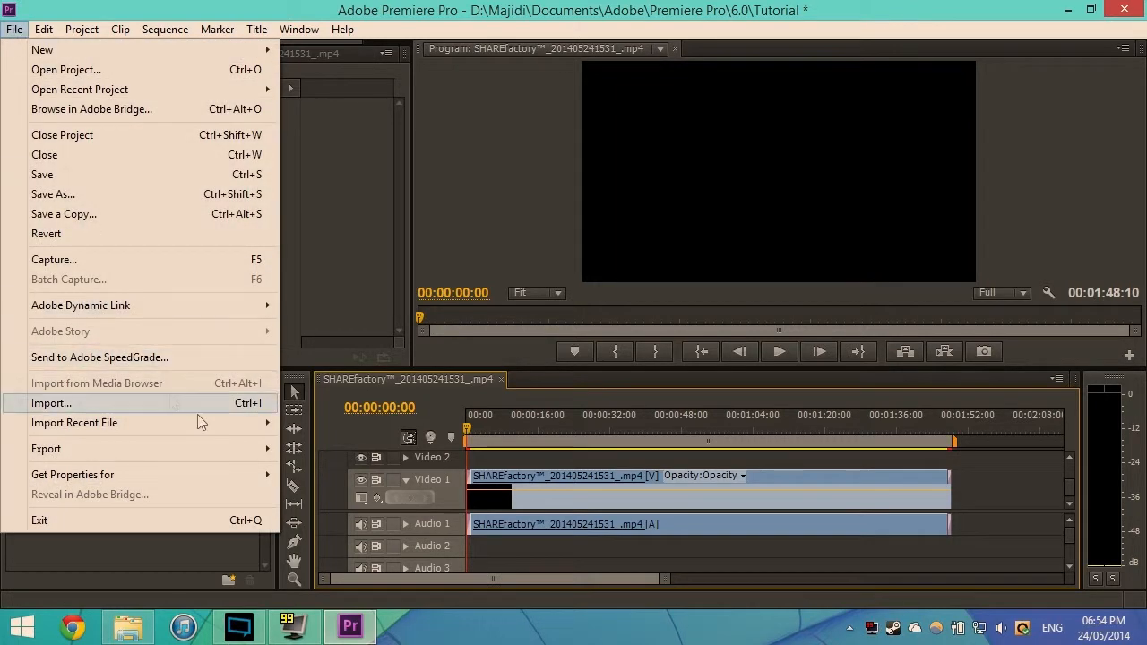
mouse_move(244, 451)
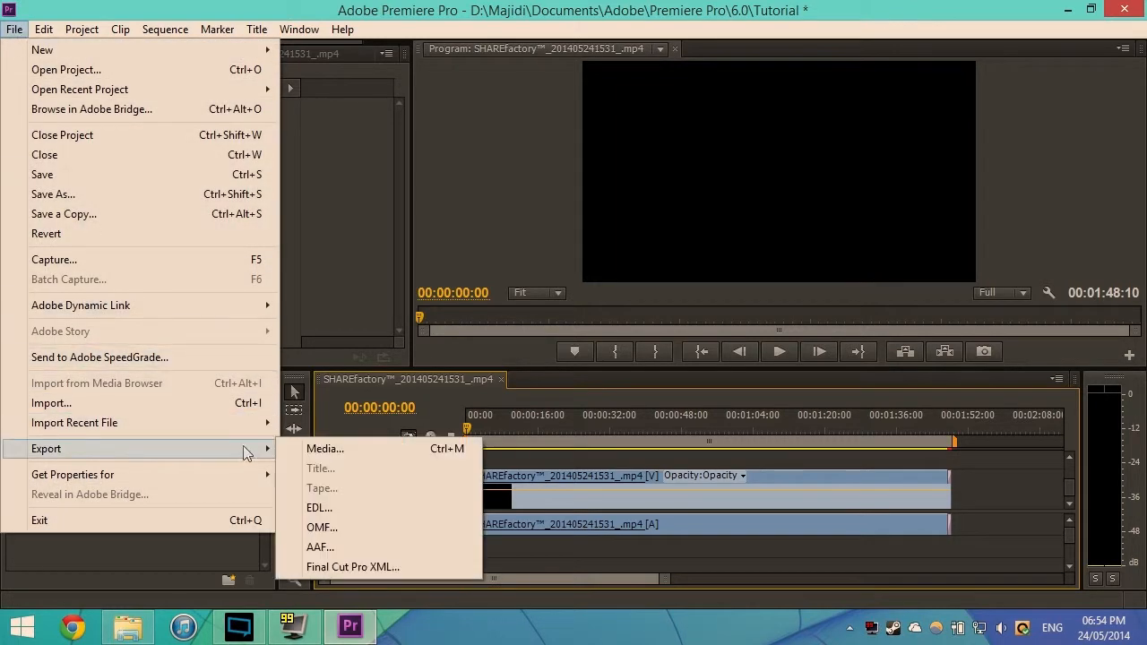
left_click(376, 453)
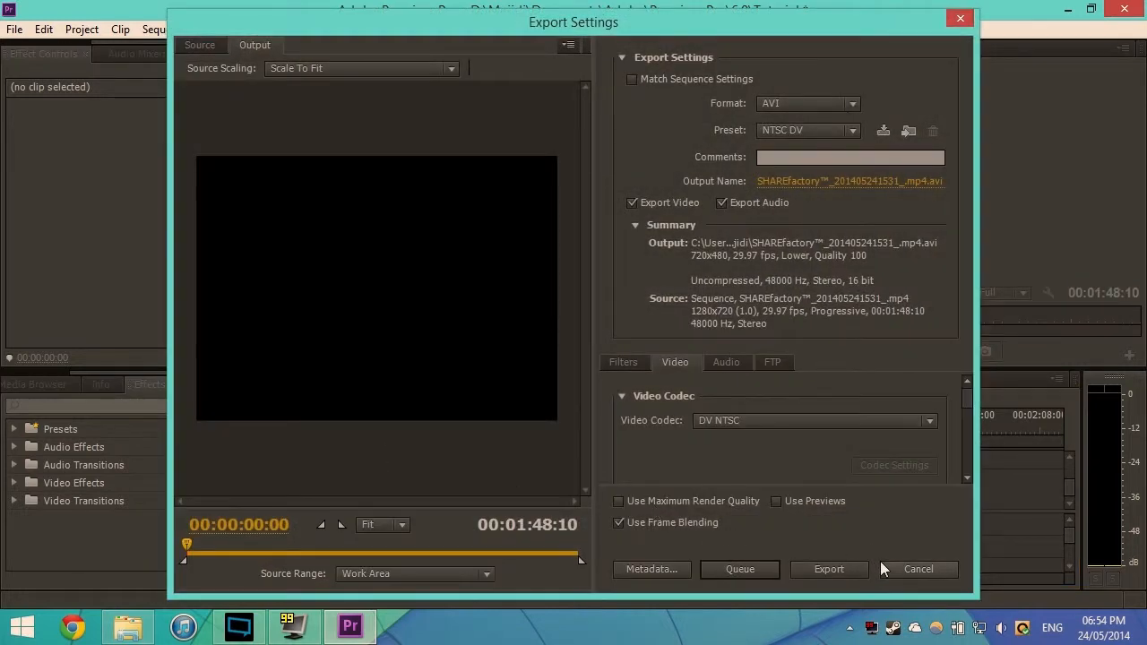
left_click(886, 566)
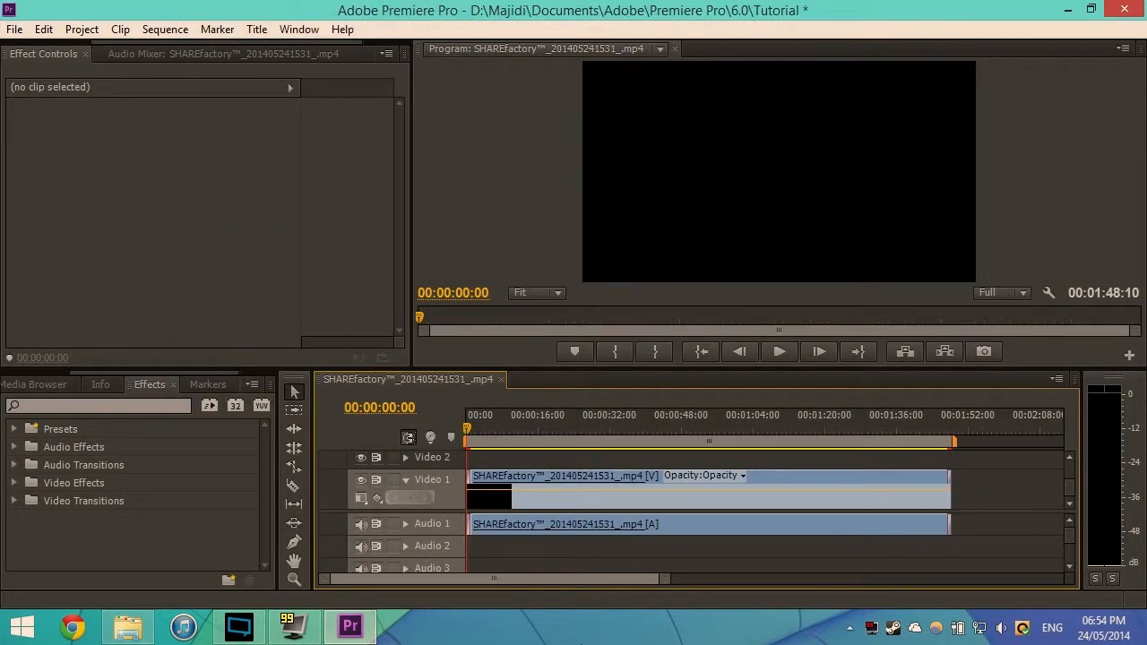
left_click(14, 29)
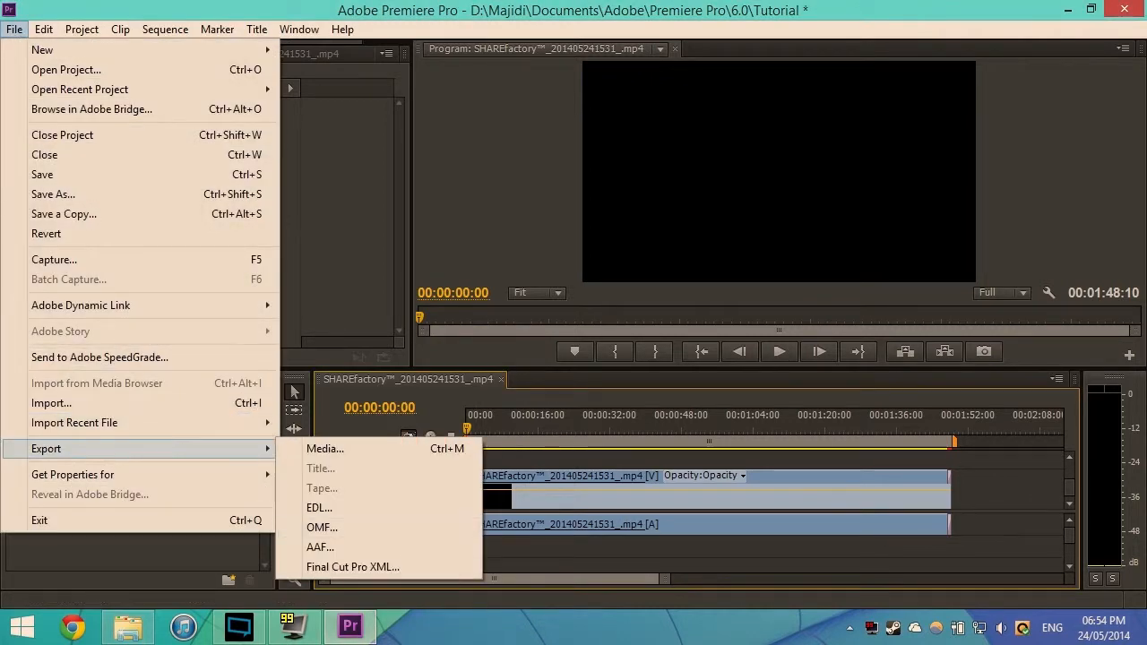
left_click(597, 531)
left_click(14, 30)
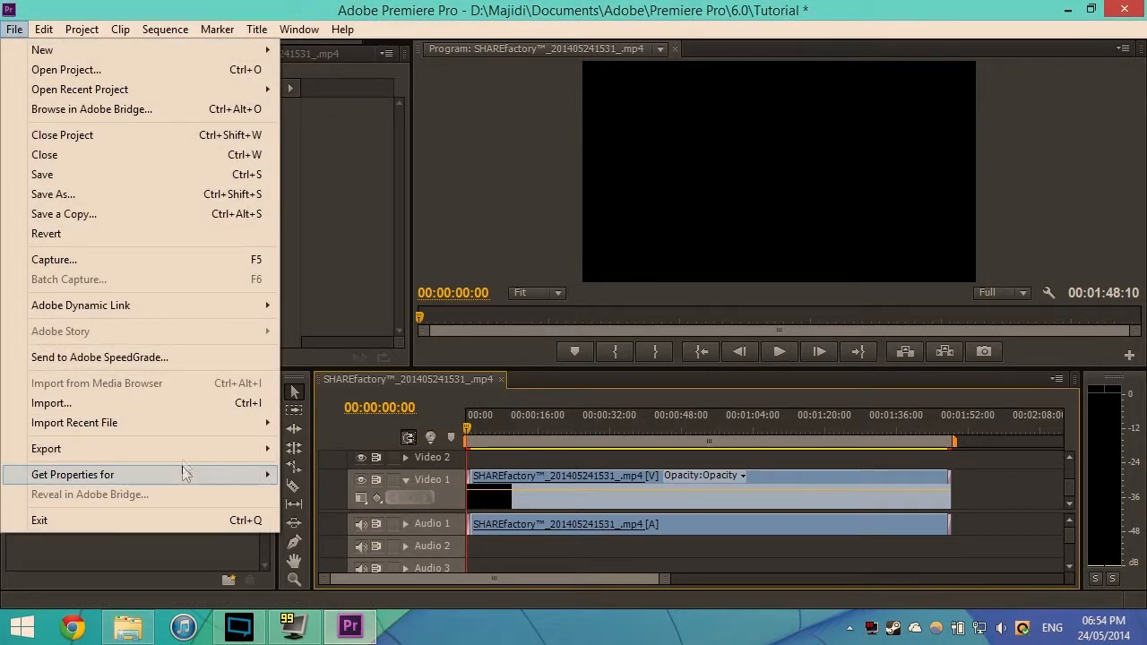
mouse_move(182, 454)
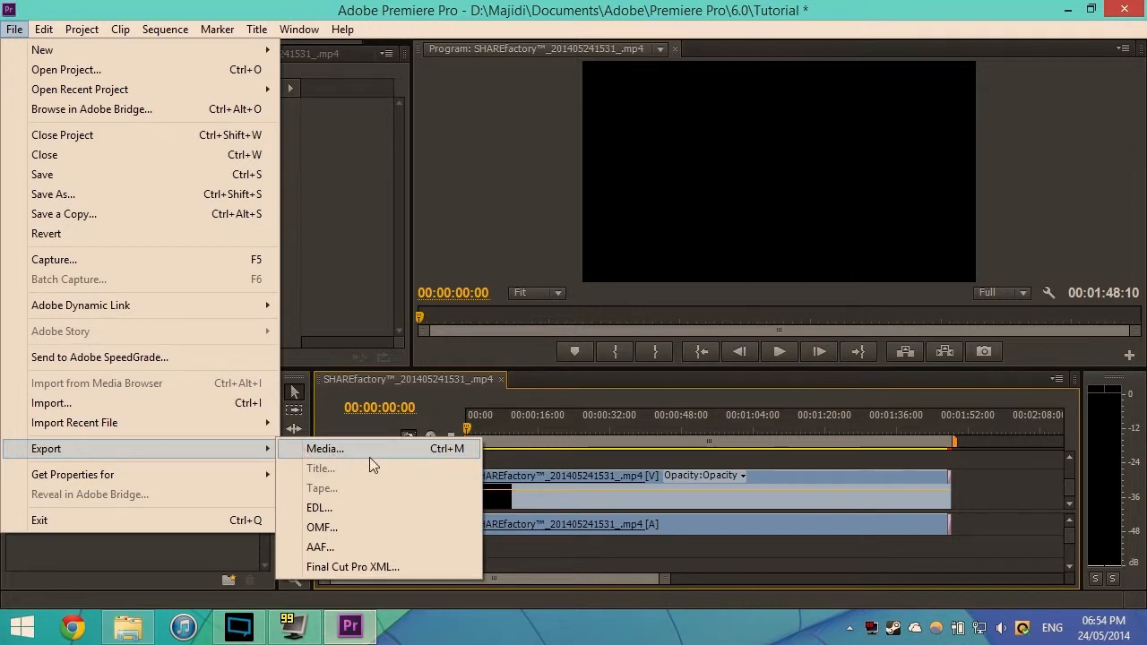
left_click(555, 618)
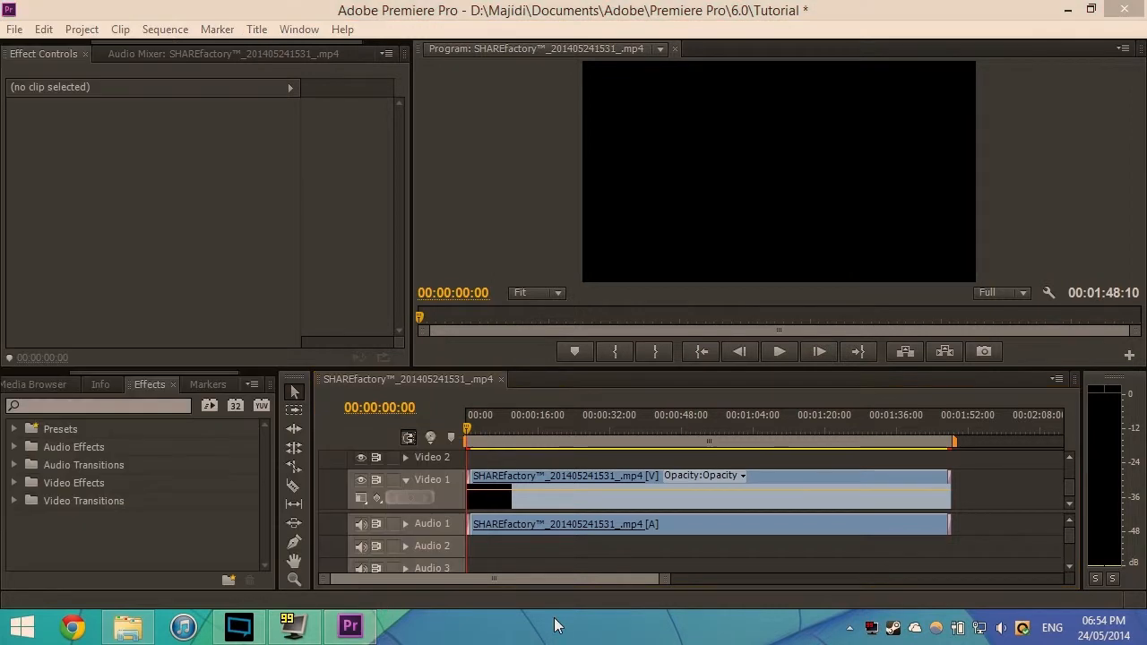
Select the SHAREfactory clip on the Video 1 track and open the media export settings for the sequence.
left_click(554, 506)
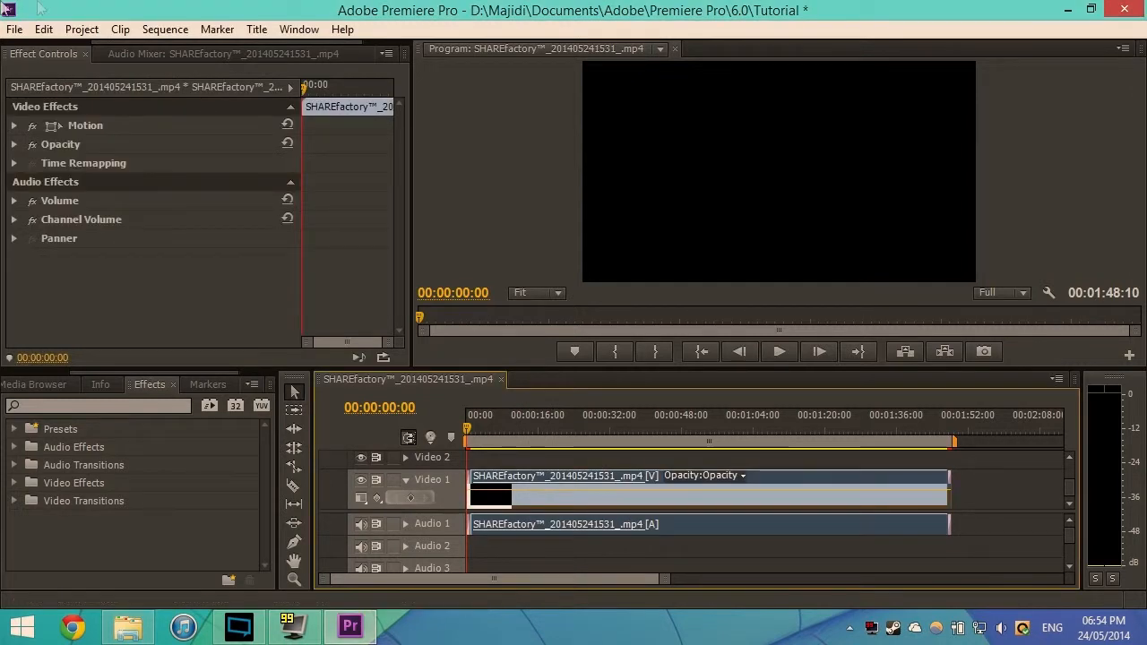
left_click(7, 29)
mouse_move(113, 453)
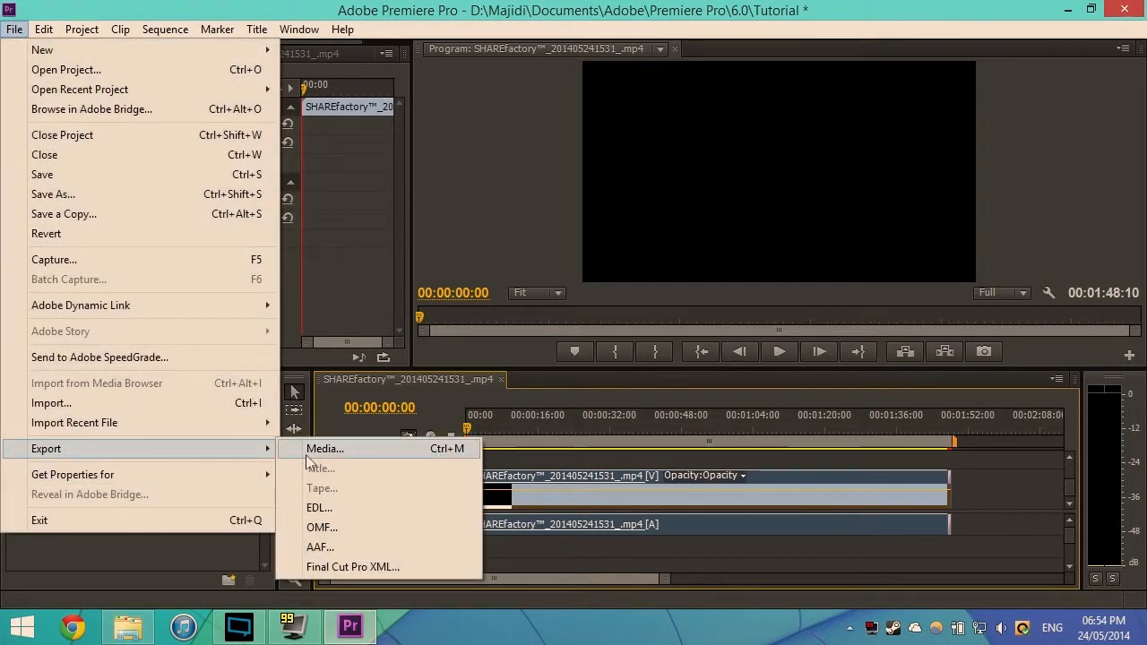
left_click(310, 455)
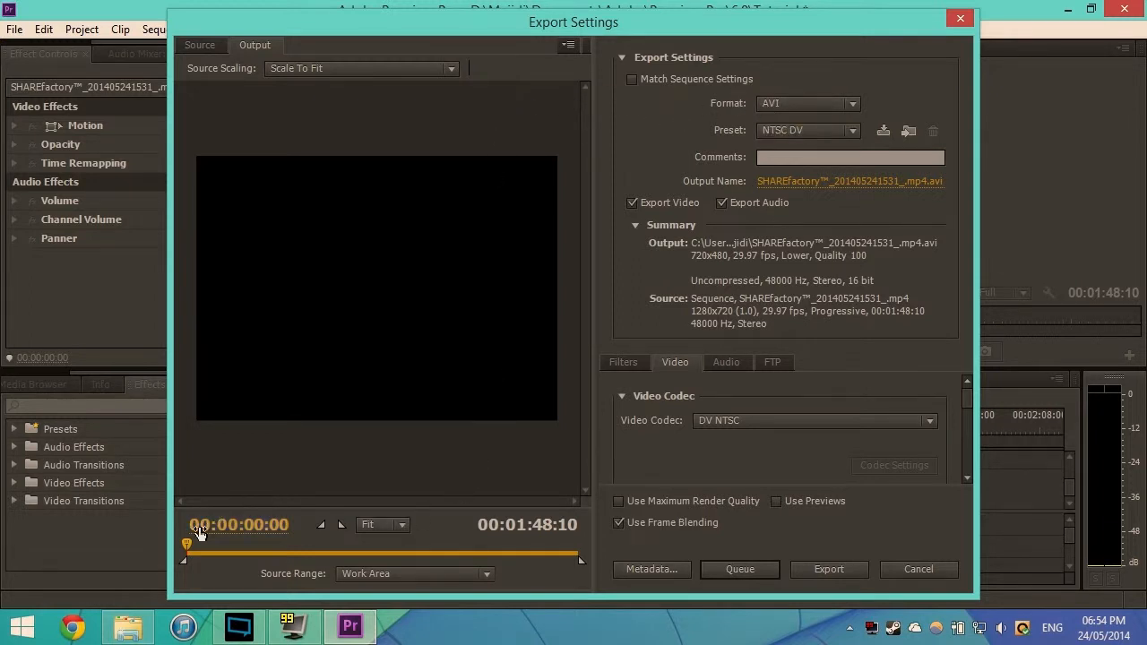
mouse_move(189, 545)
left_mouse_down()
mouse_move(280, 542)
mouse_move(173, 543)
left_mouse_up()
Set the export format to H.264.
left_click(827, 103)
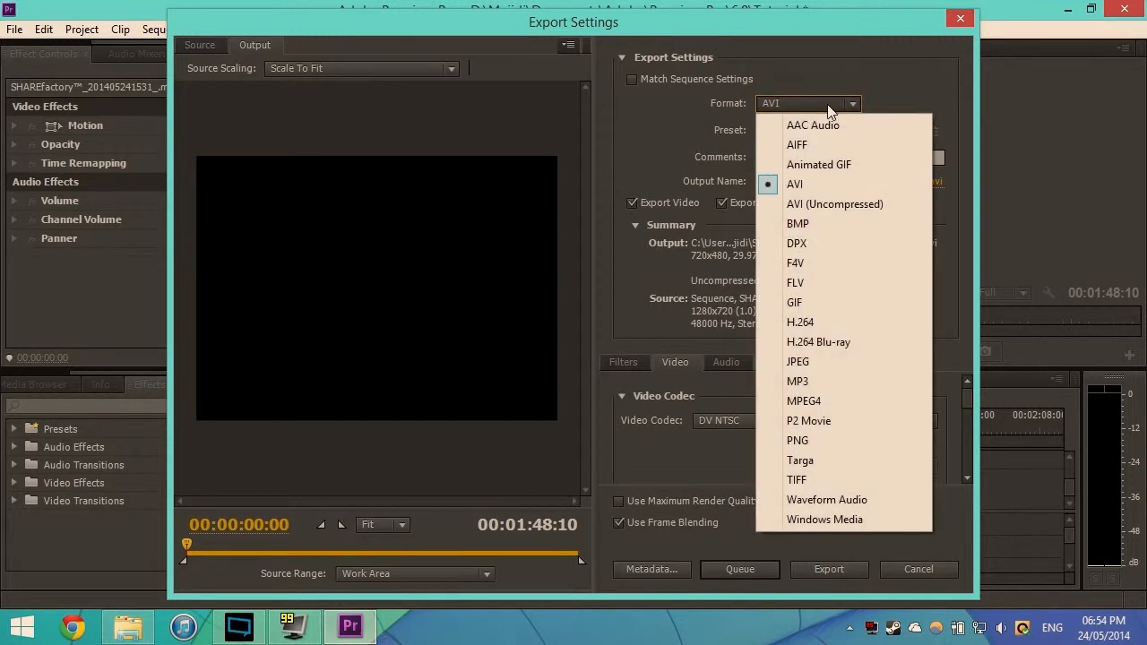
left_click(800, 67)
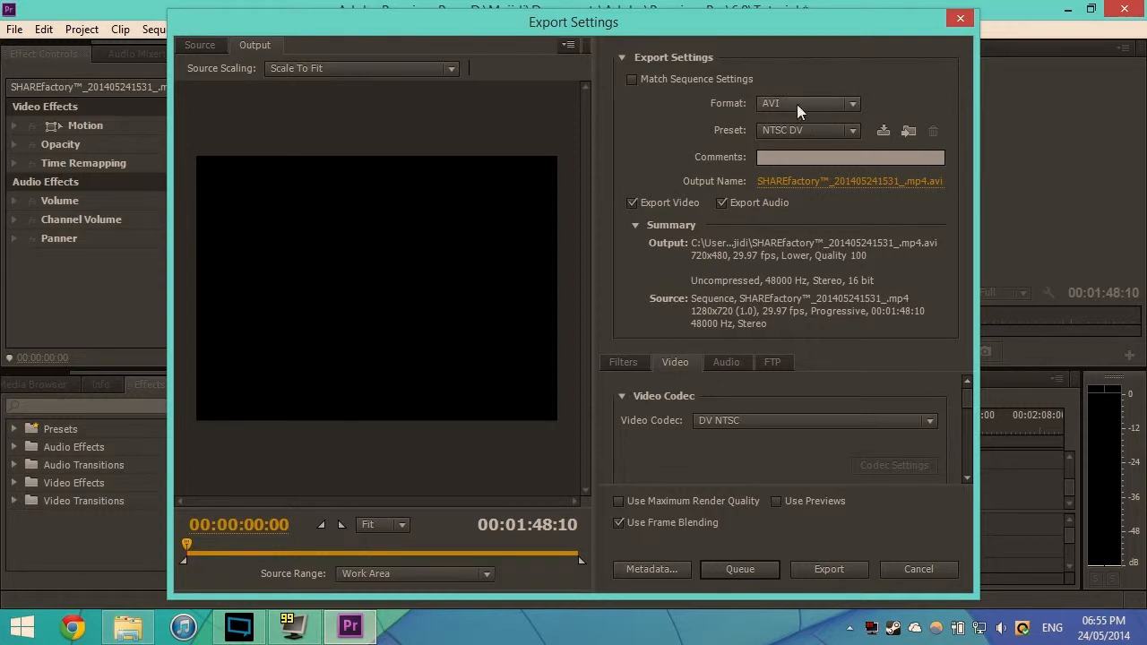
left_click(797, 104)
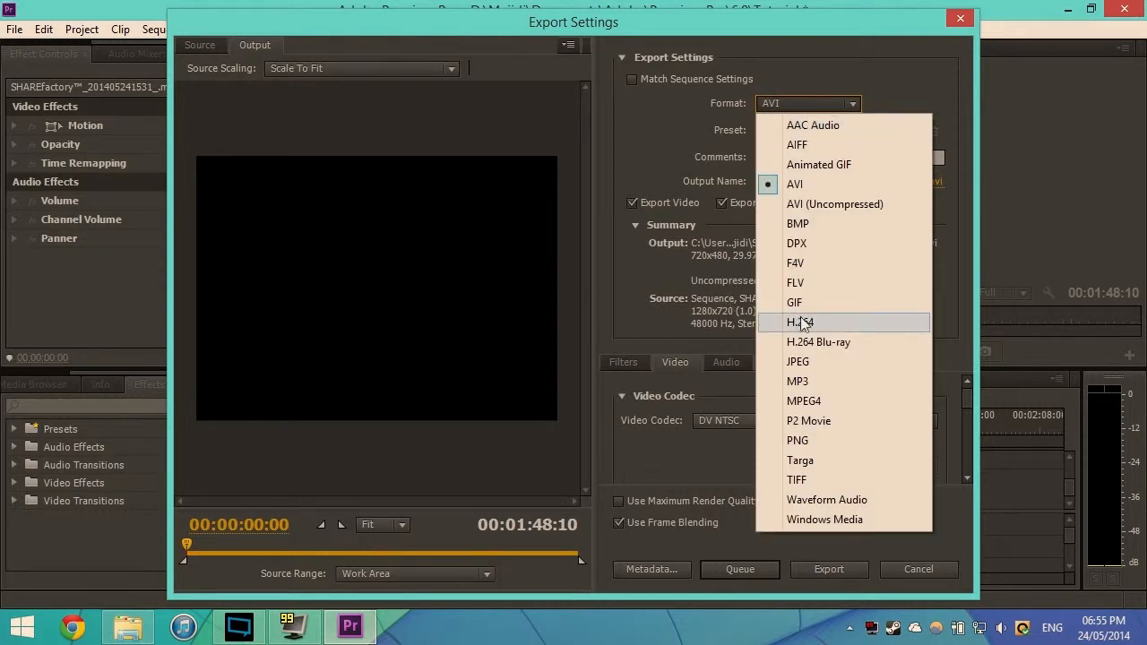
left_click(801, 323)
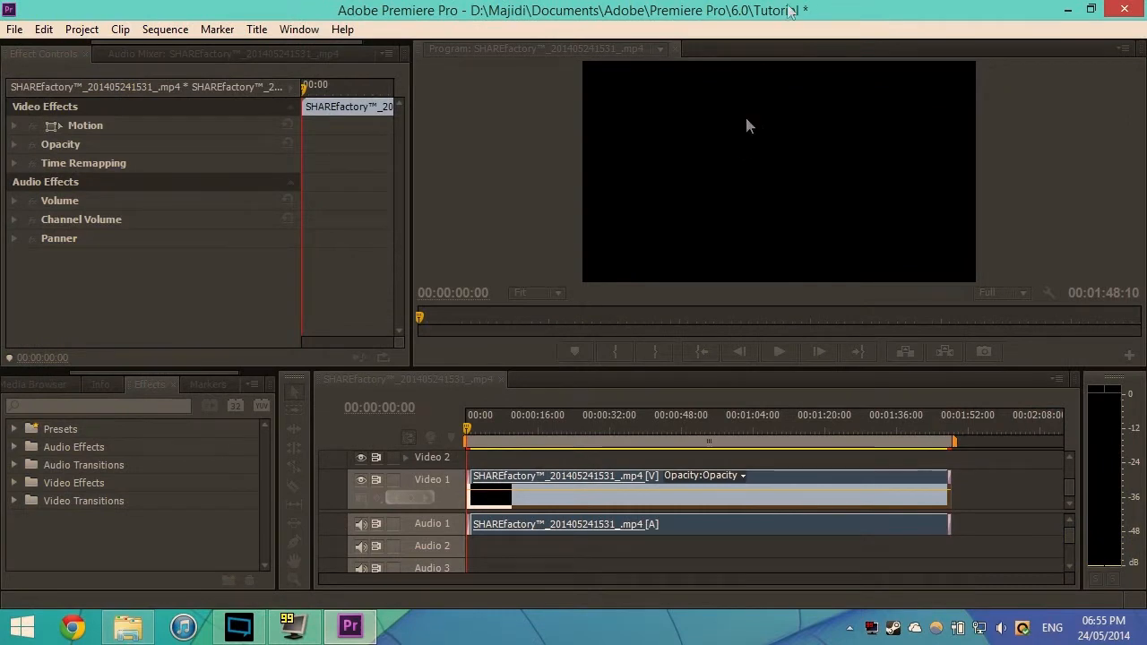
key("ctrl+m")
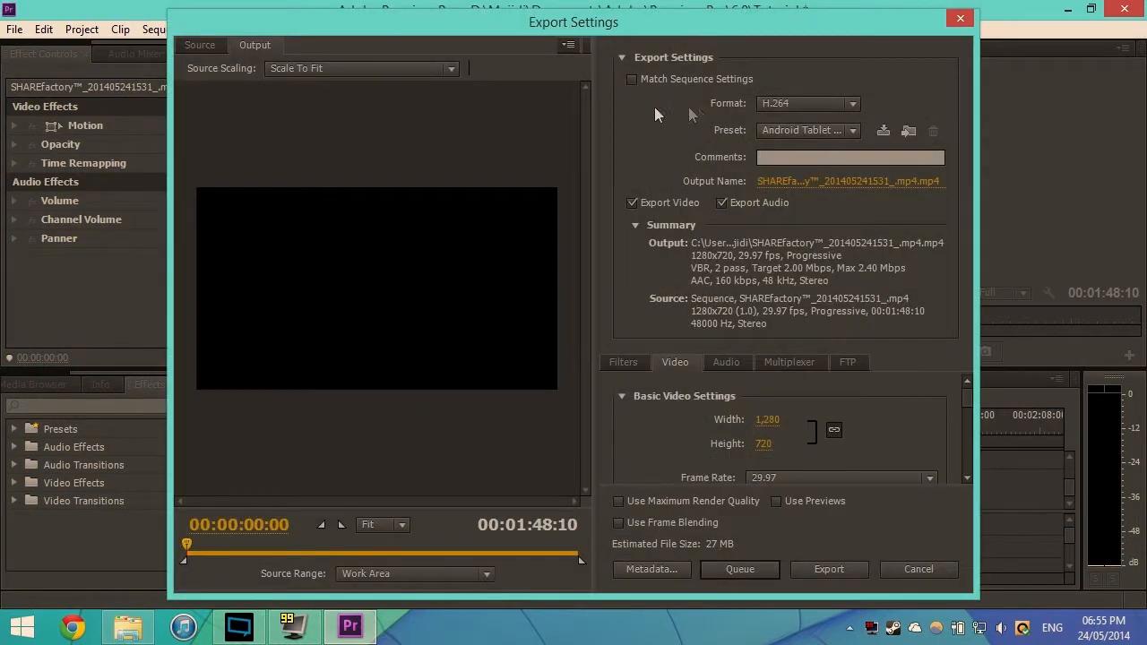
Choose the YouTube HD 720p 29.97 preset for the H.264 export.
left_click(798, 130)
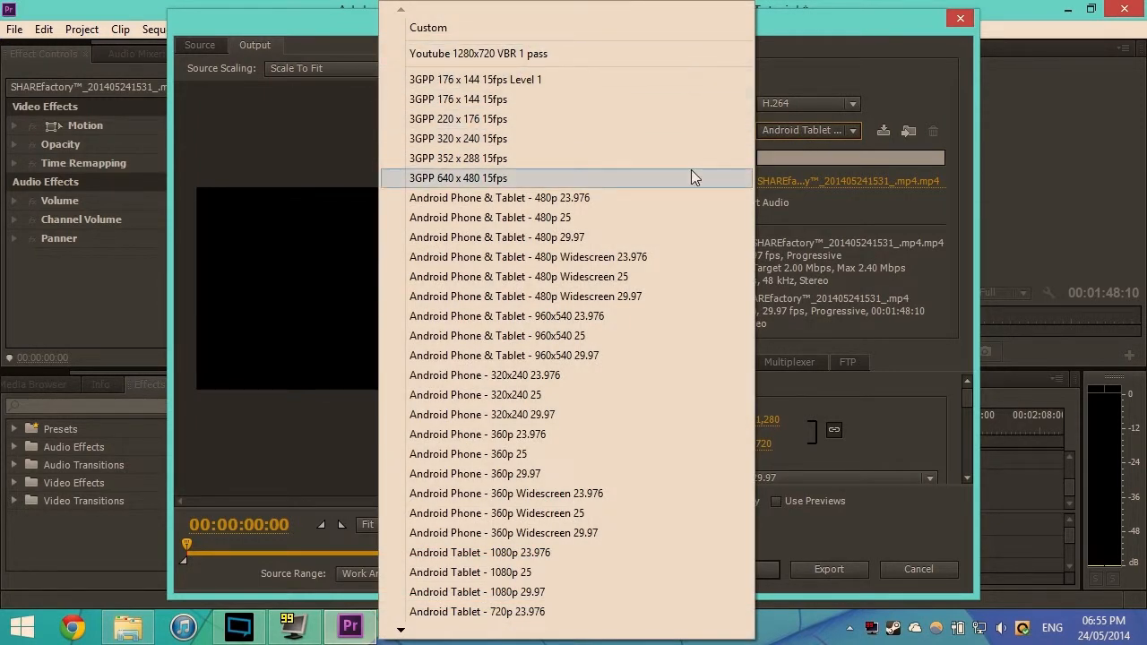
left_click(401, 632)
scroll(401, 632, "down", 10)
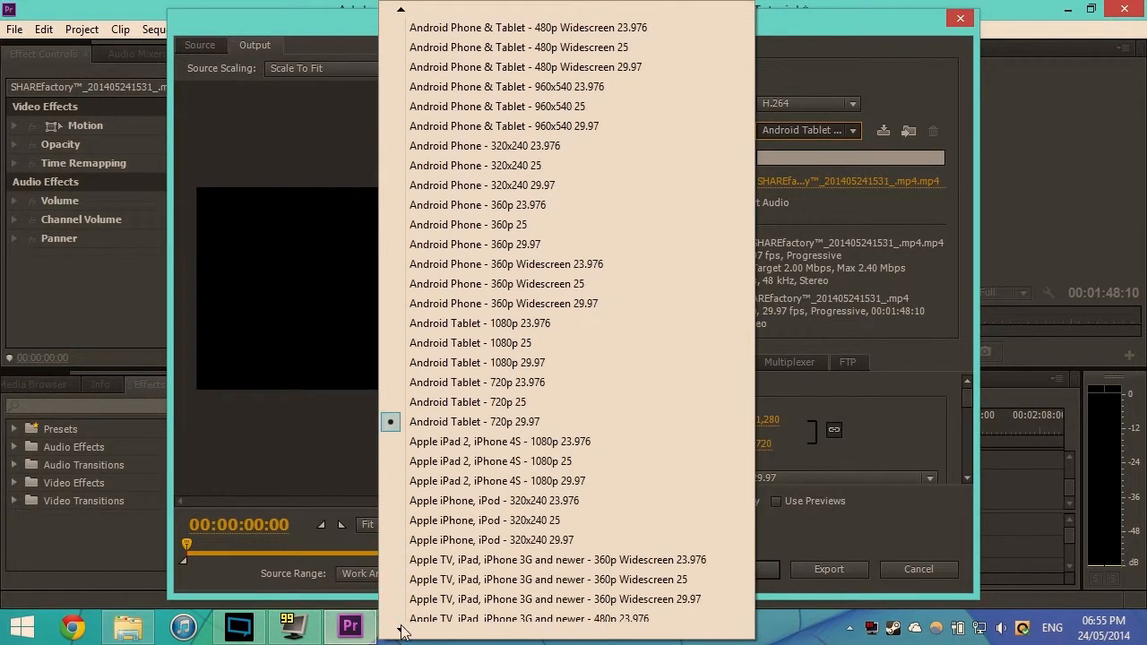
scroll(401, 632, "down", 8)
scroll(429, 630, "down", 8)
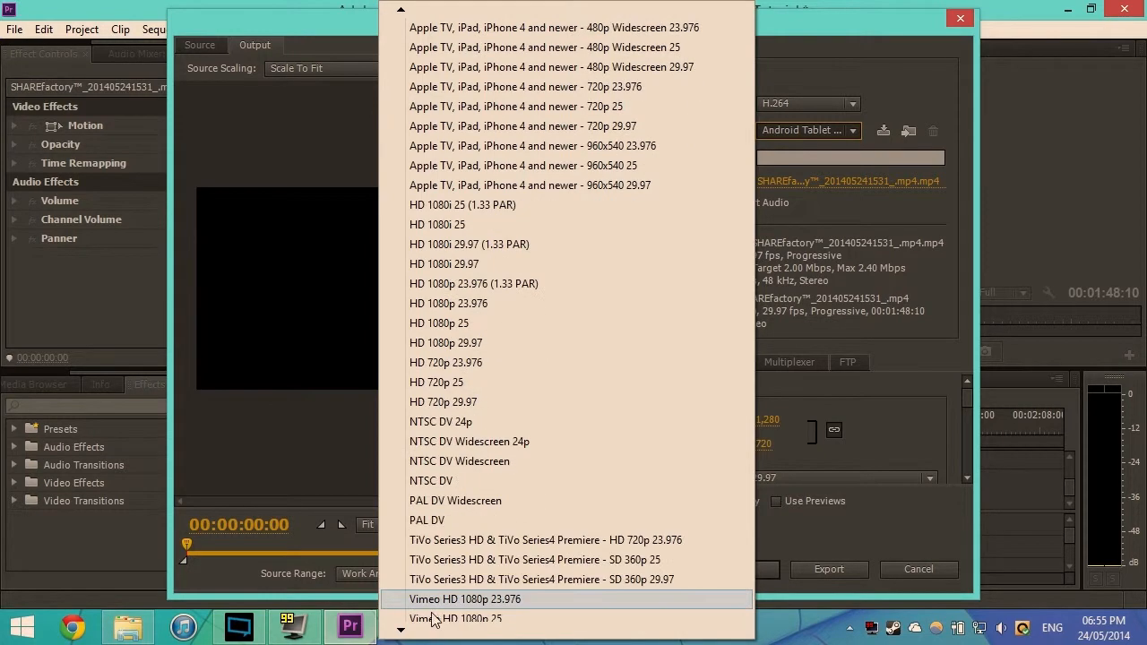
scroll(437, 607, "down", 4)
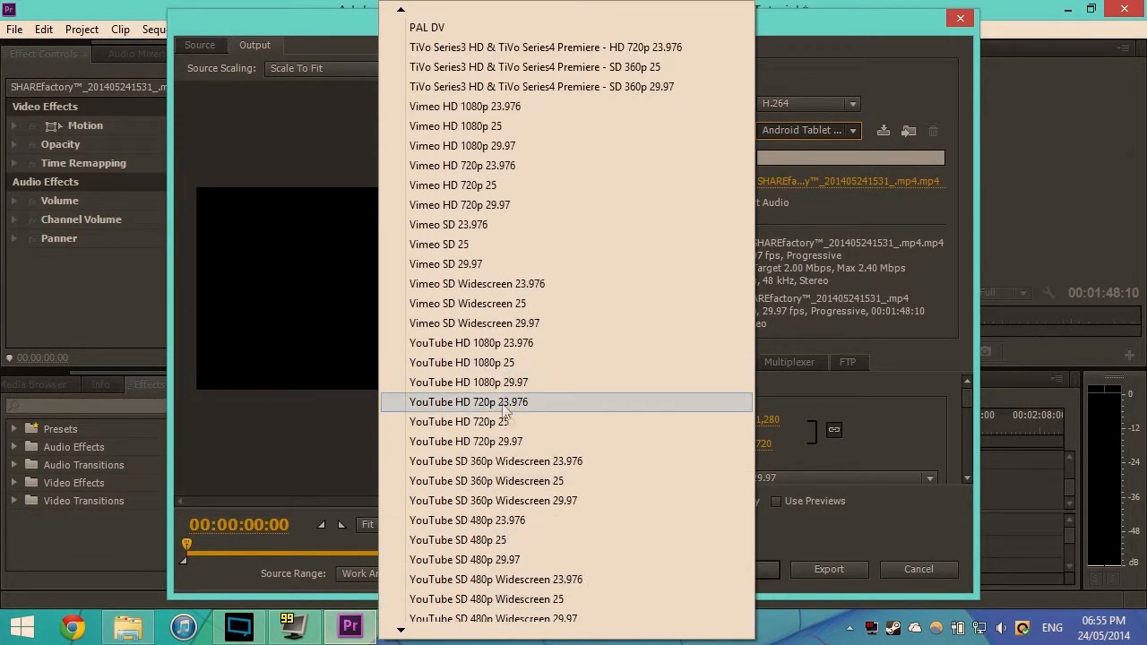
left_click(468, 442)
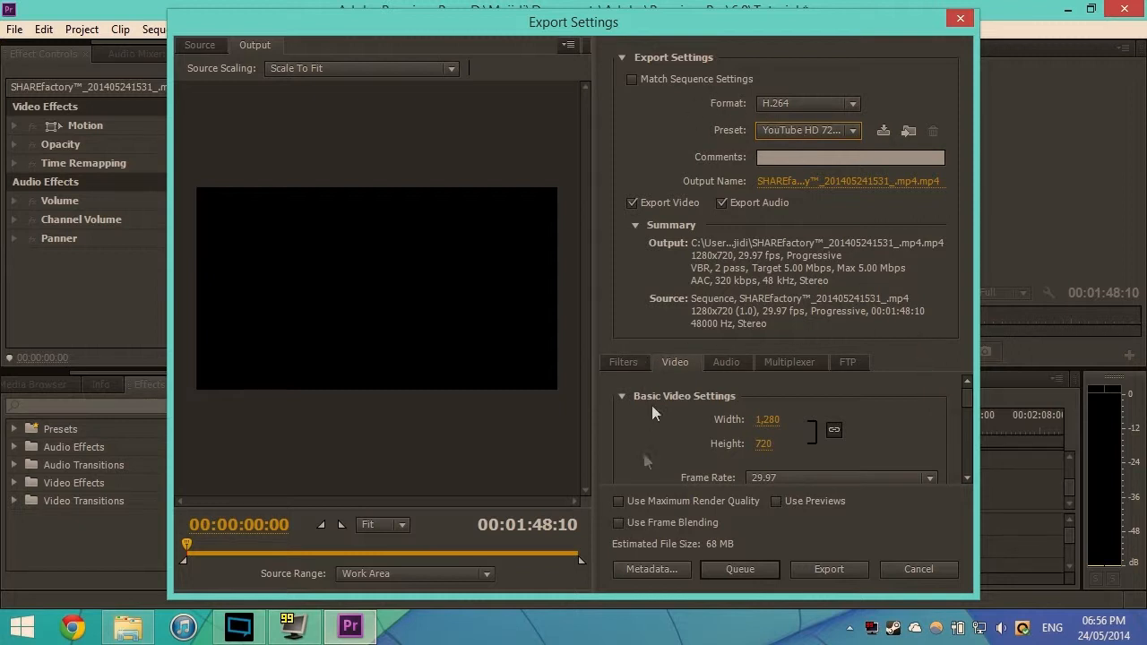
Review the basic video settings and set the bitrate encoding to VBR, 1 pass.
scroll(631, 385, "down", 1)
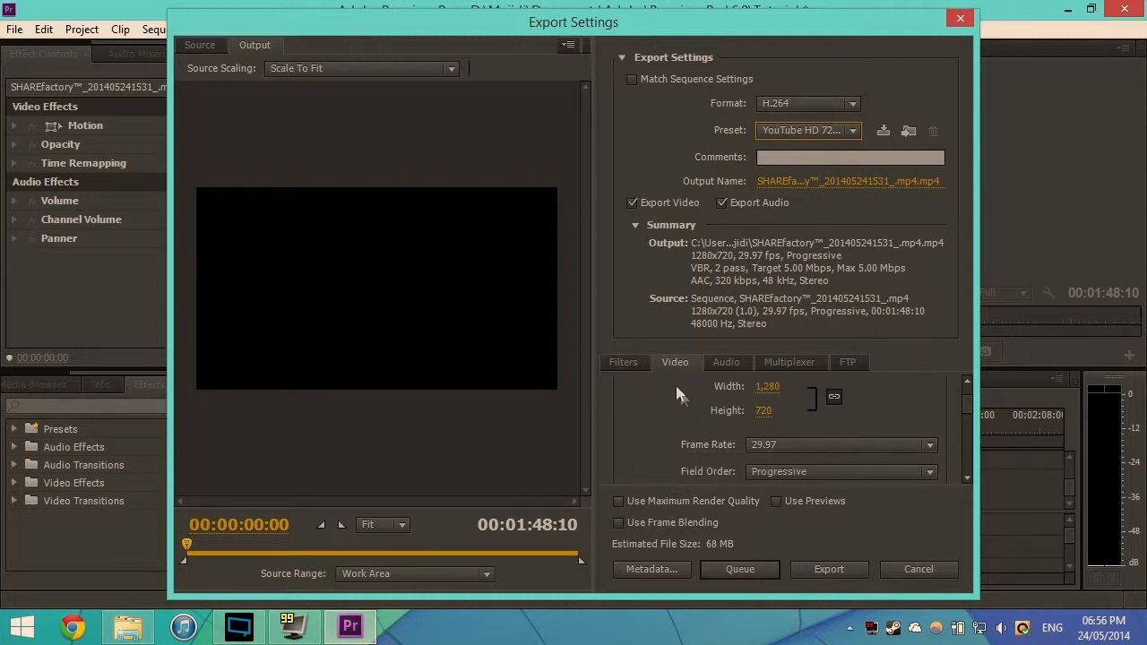
scroll(686, 402, "up", 1)
scroll(958, 407, "down", 1)
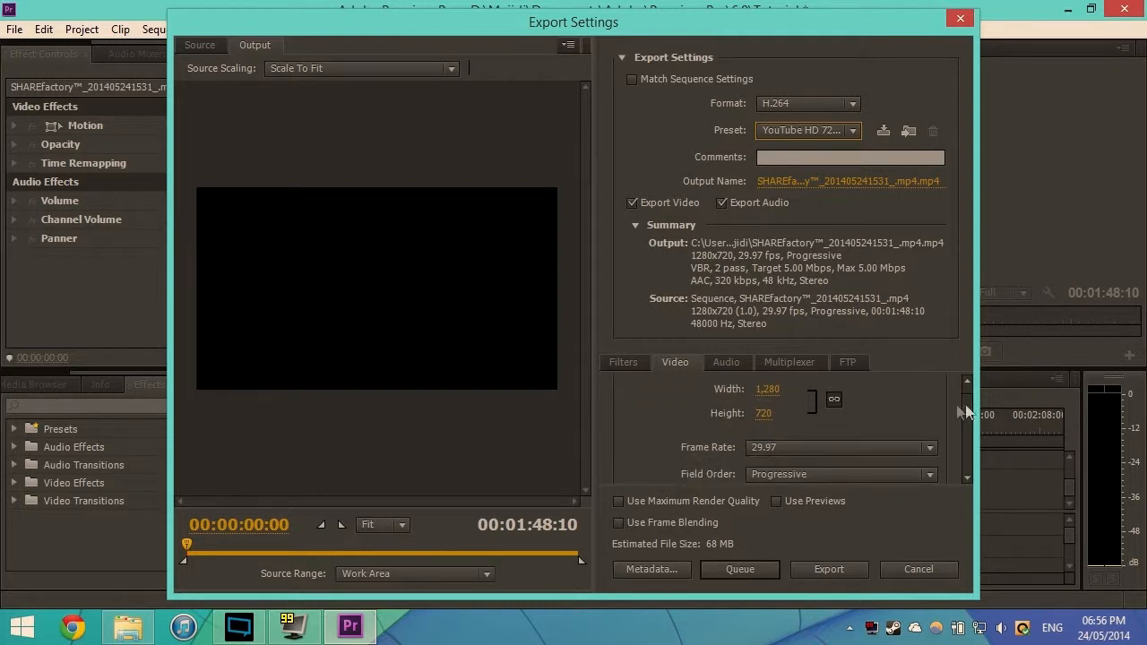
scroll(964, 407, "down", 2)
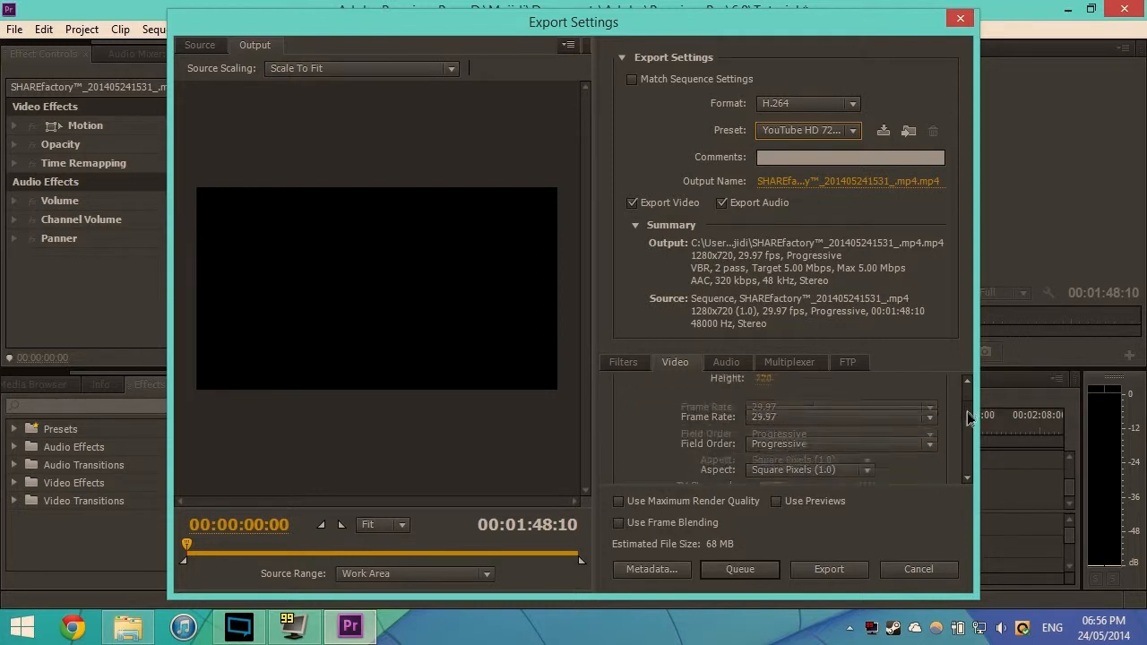
scroll(966, 425, "down", 3)
scroll(966, 424, "down", 2)
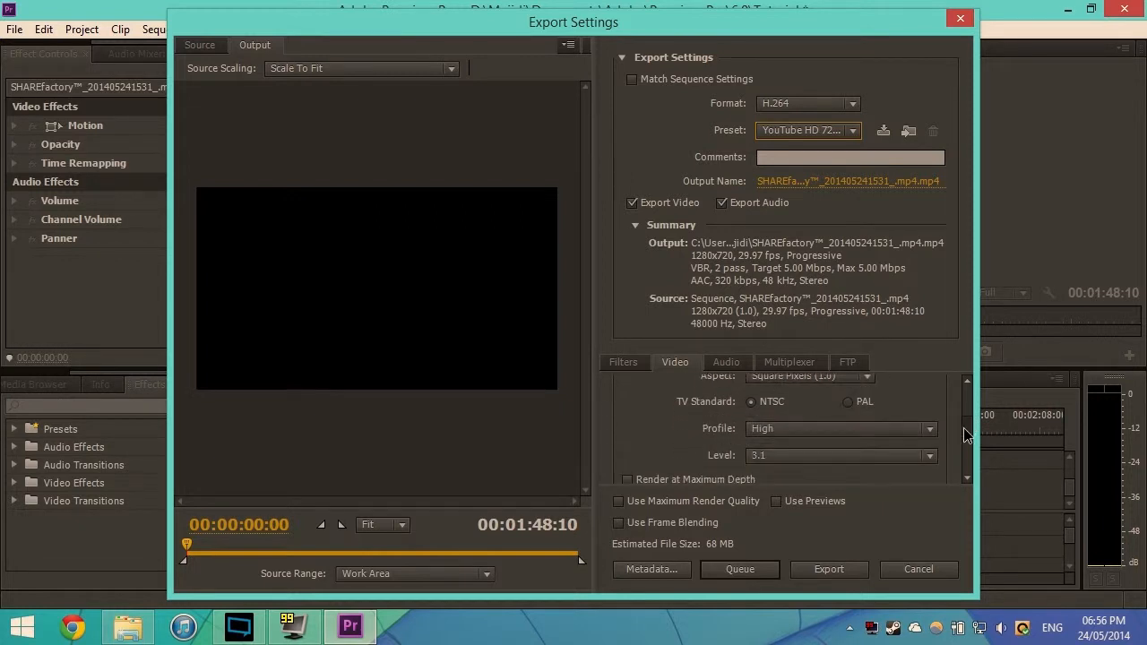
scroll(964, 428, "down", 1)
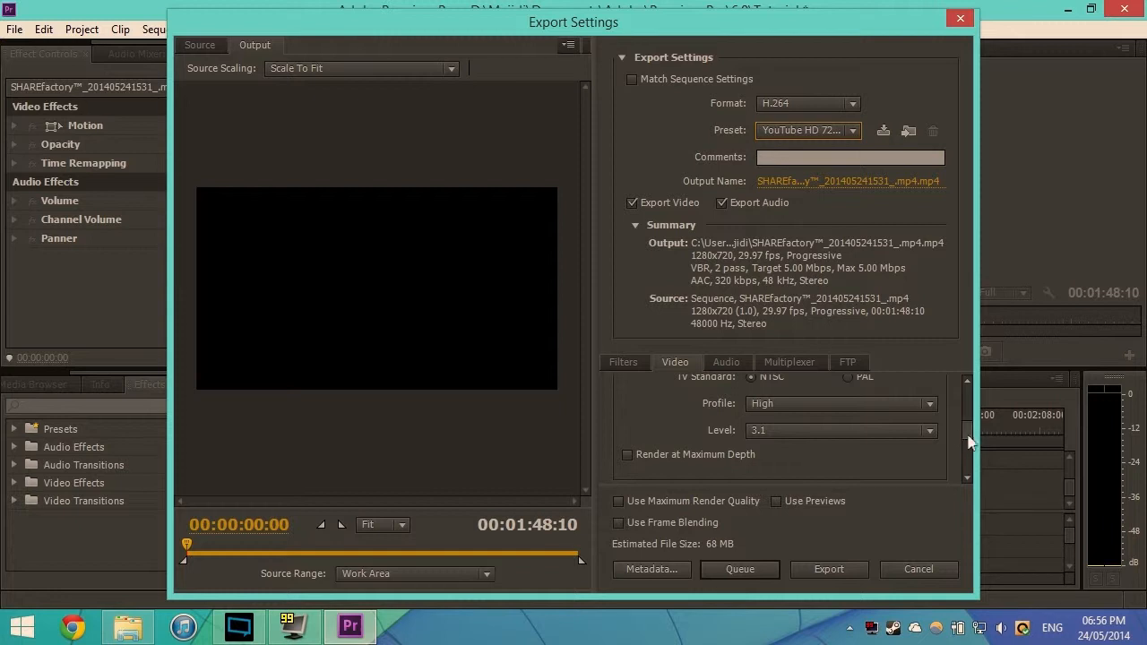
scroll(966, 443, "down", 3)
scroll(969, 451, "down", 3)
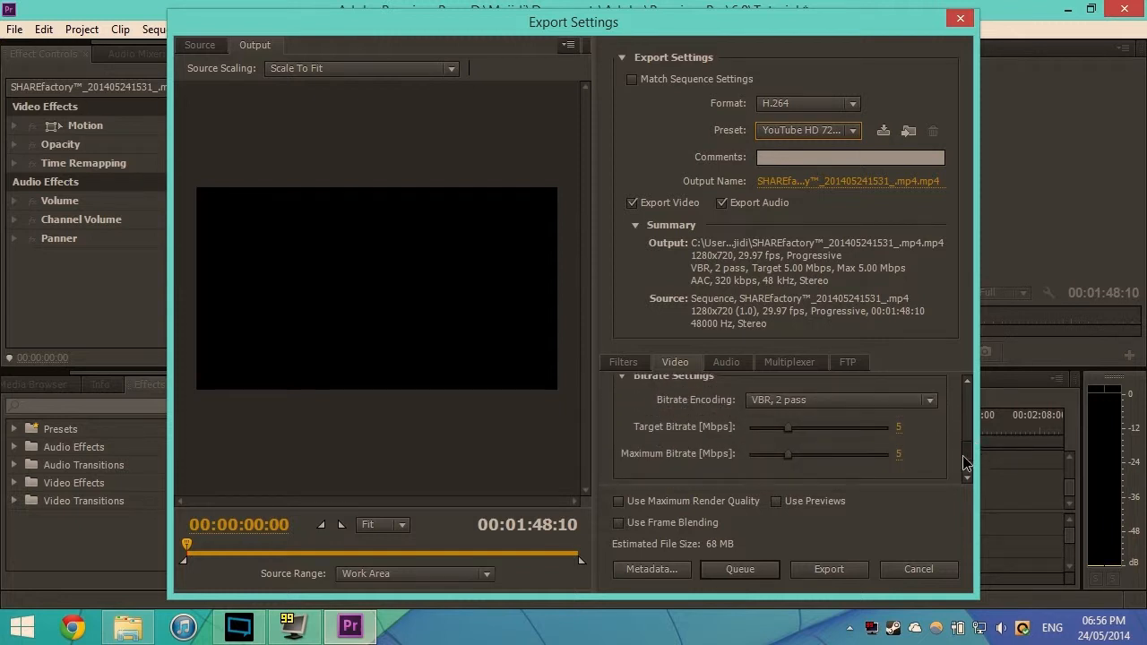
scroll(793, 407, "up", 1)
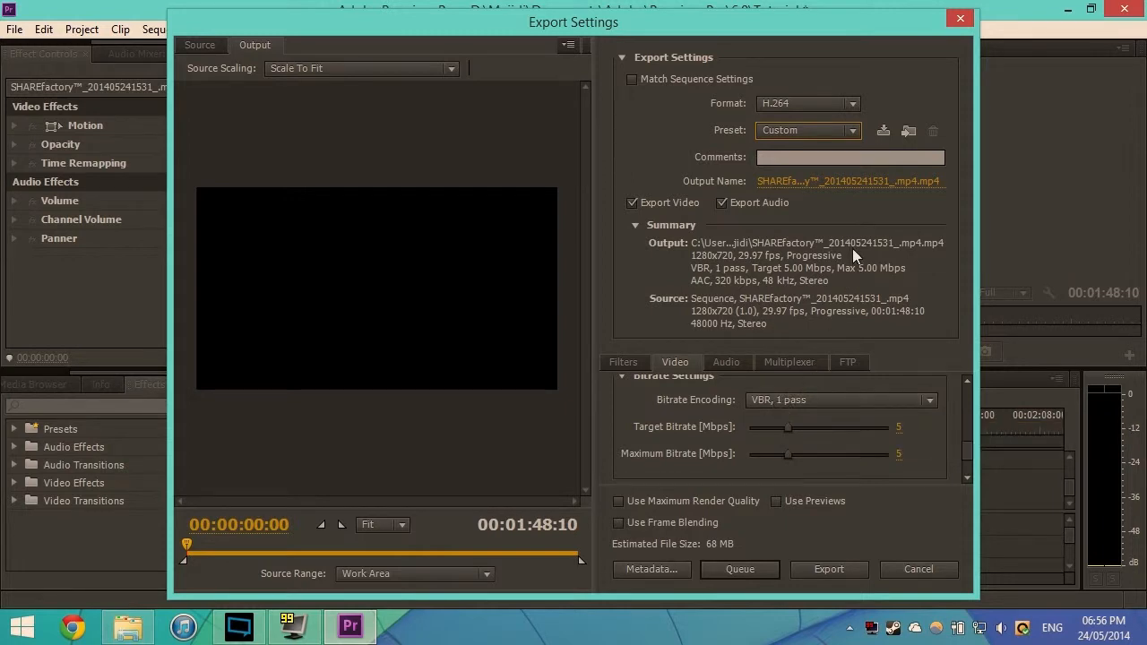
Apply the saved Youtube 1280x720 VBR 1 pass preset to the export.
left_click(843, 133)
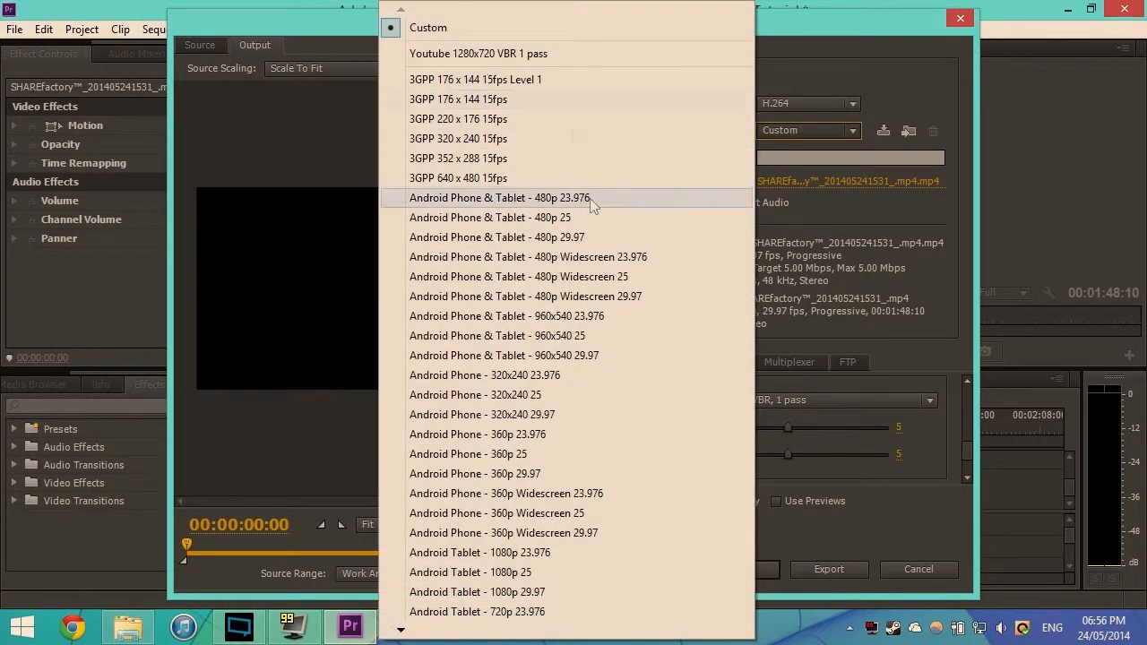
mouse_move(425, 631)
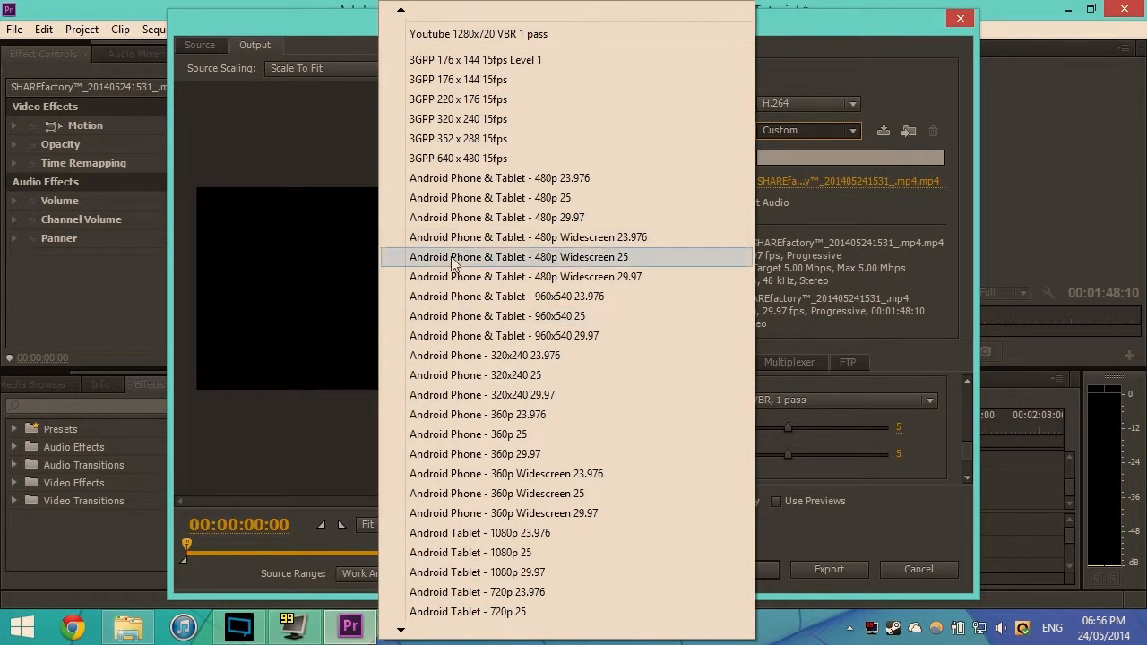
left_click(445, 34)
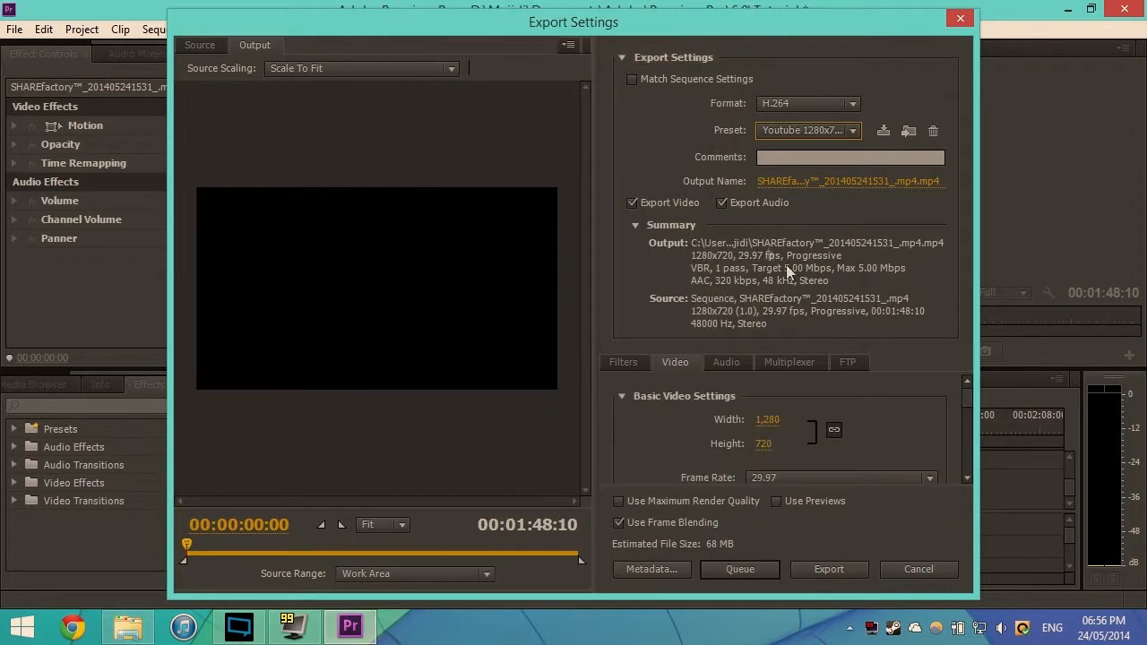
Review the video bitrate and advanced settings, choosing VBR, 1 pass as the bitrate encoding.
scroll(957, 430, "down", 6)
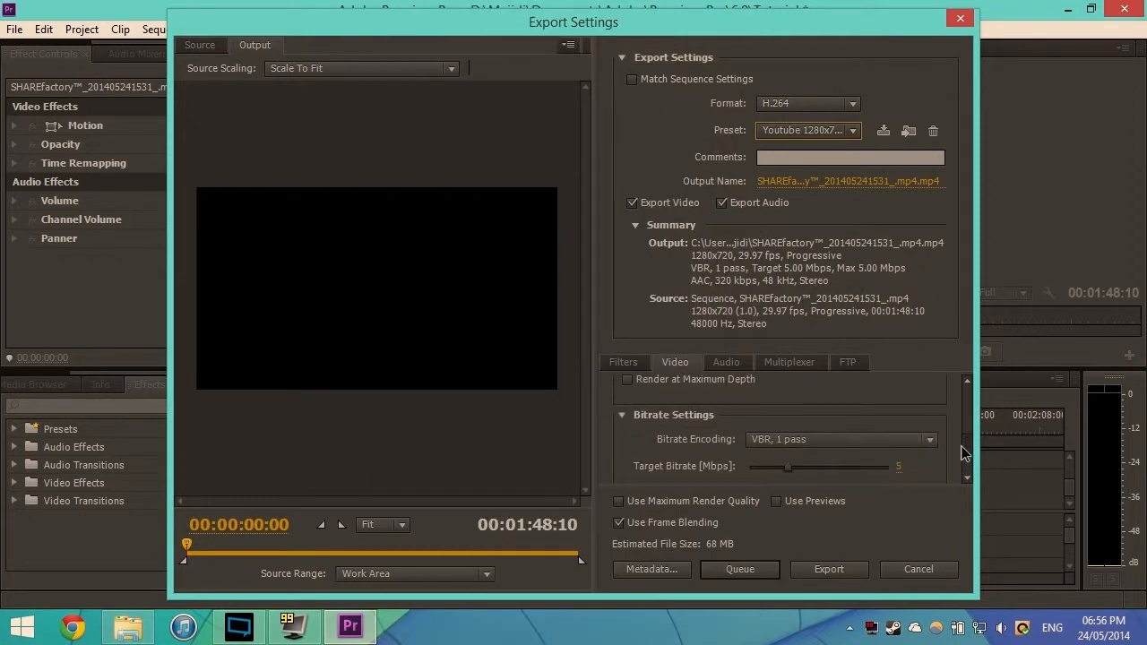
scroll(968, 462, "up", 2)
scroll(970, 453, "up", 2)
scroll(971, 453, "down", 1)
left_click(800, 431)
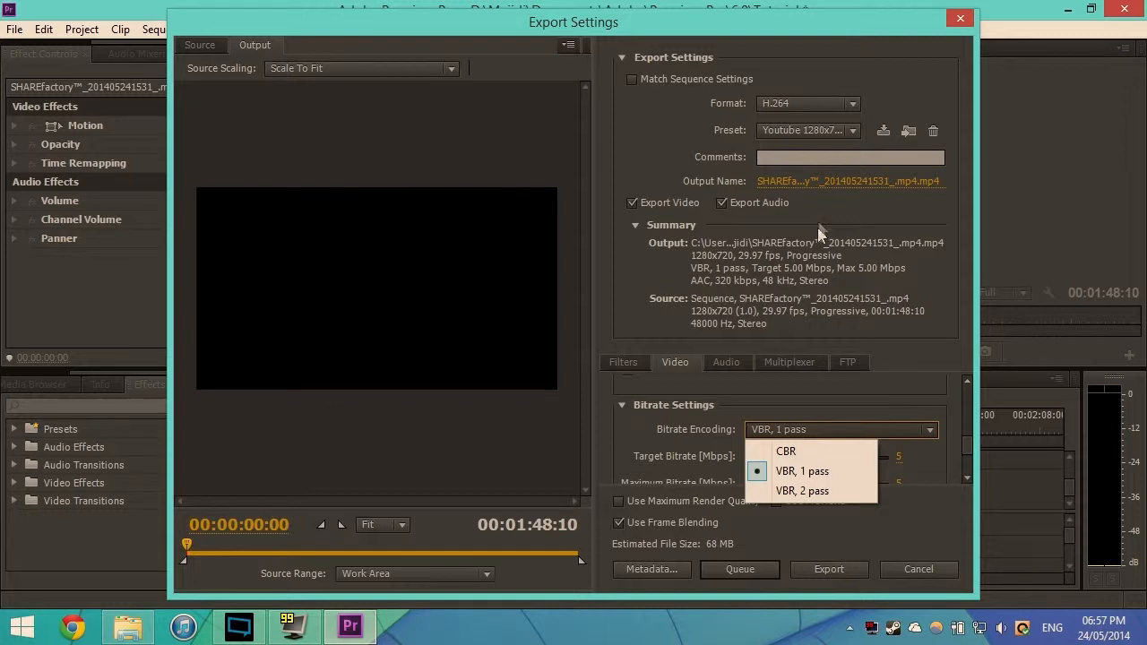
left_click(843, 474)
scroll(969, 458, "down", 3)
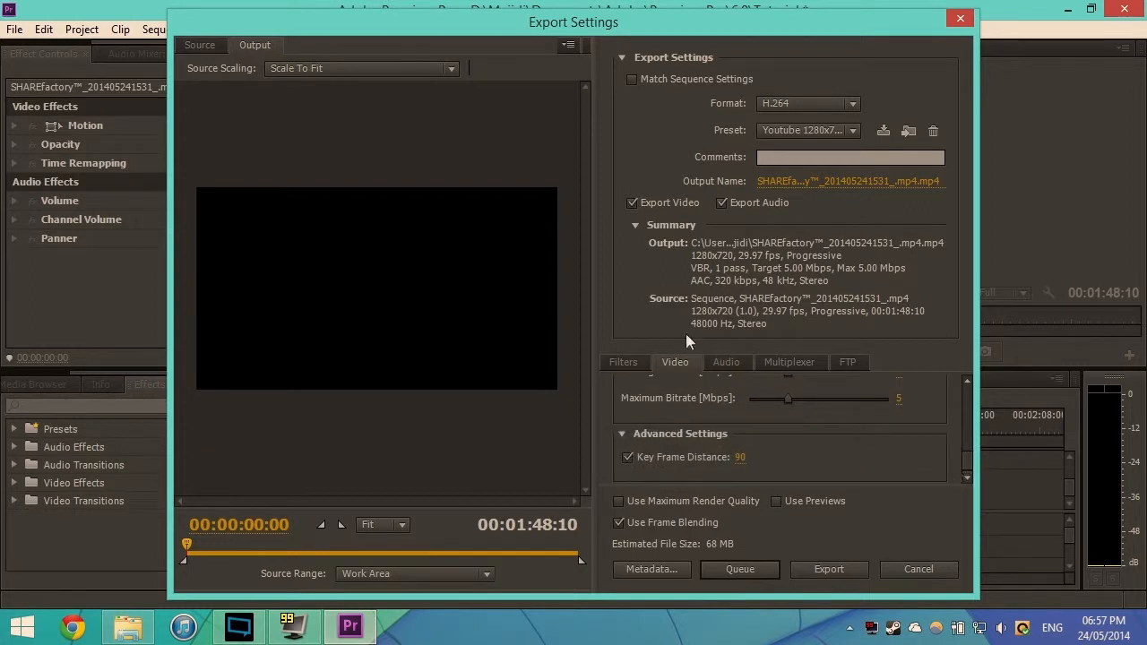
Review the audio bitrate and multiplexer settings of the export, and return to the video settings.
left_click(741, 365)
left_click_drag(963, 400, 972, 466)
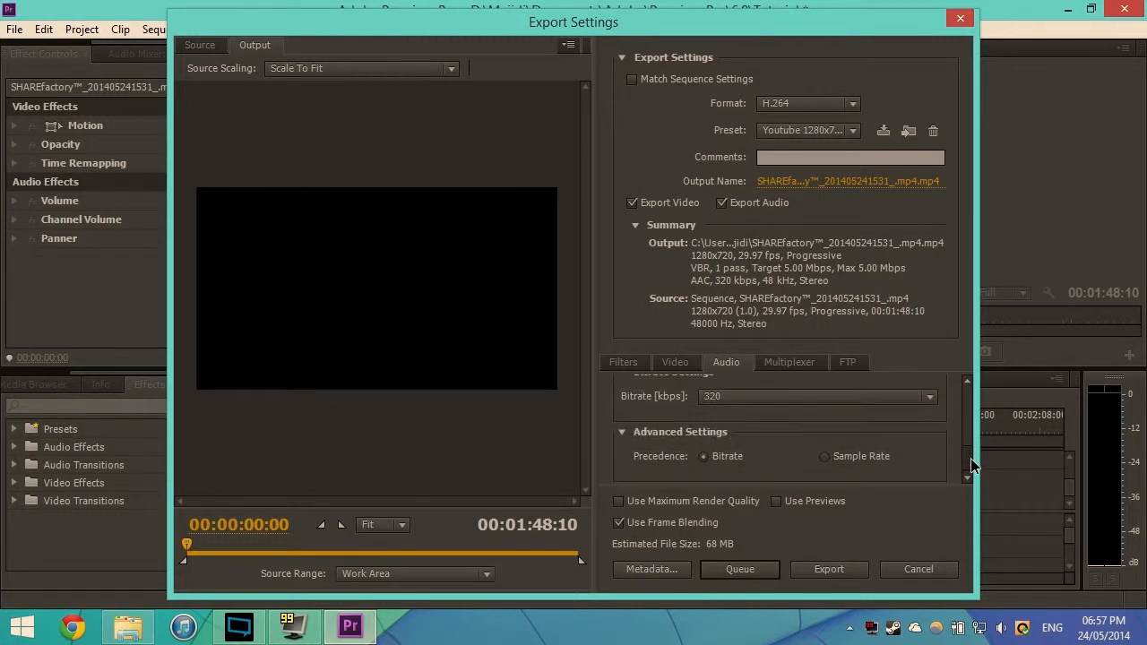
left_click(791, 364)
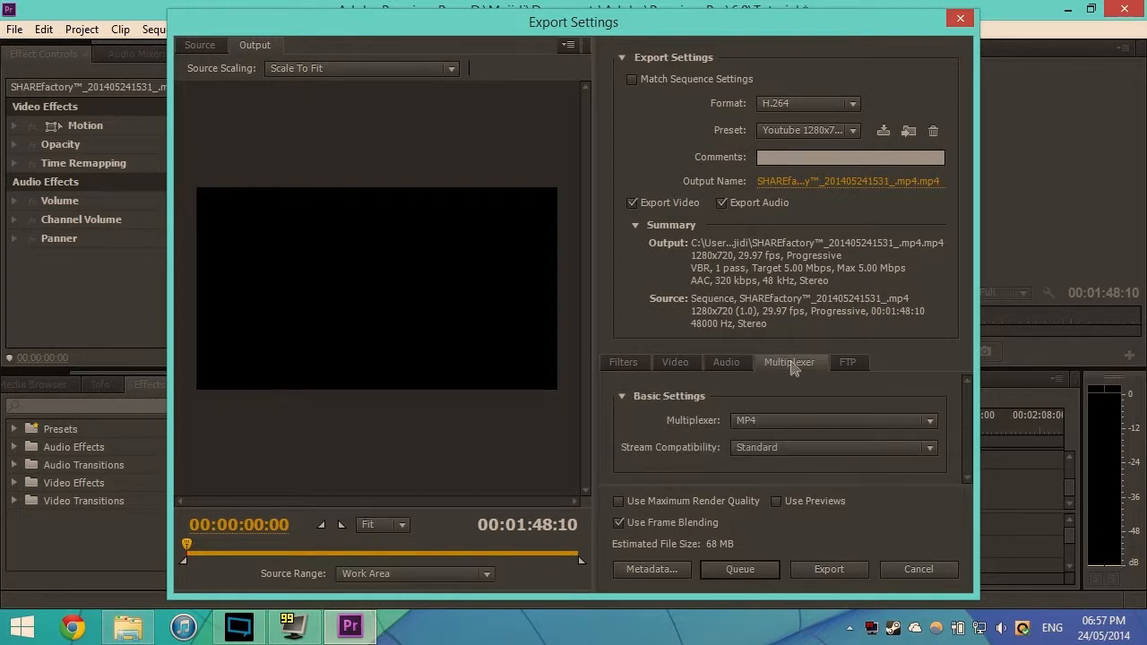
left_click(685, 366)
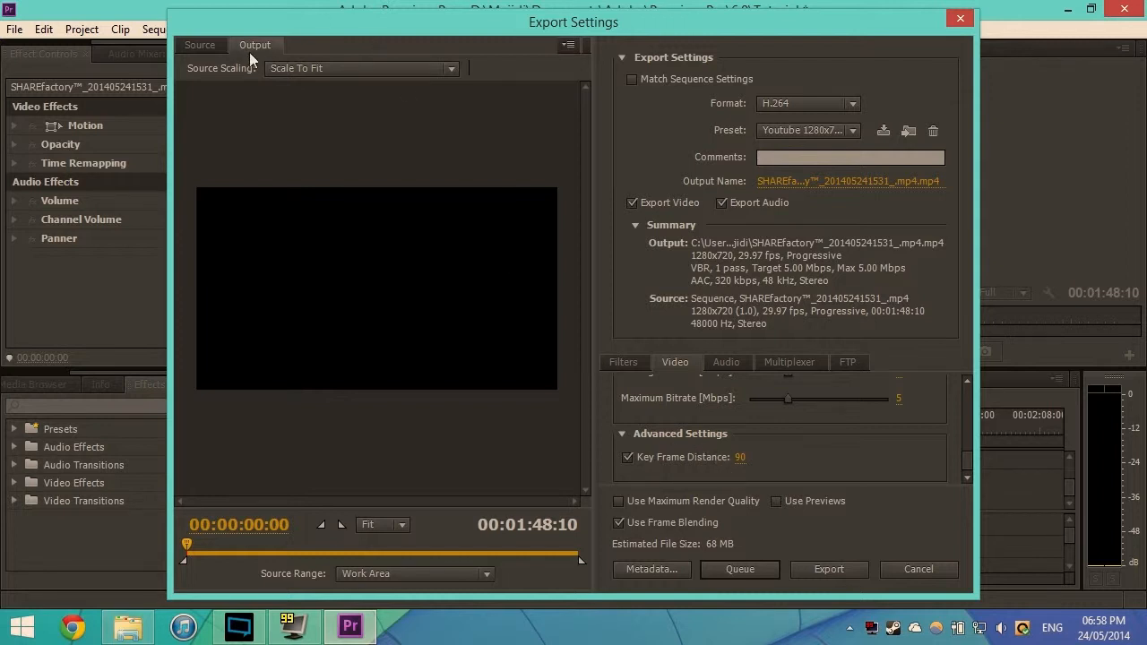
Preview the source frame at 00:00:19:25 and compare it with the output view.
left_click(200, 44)
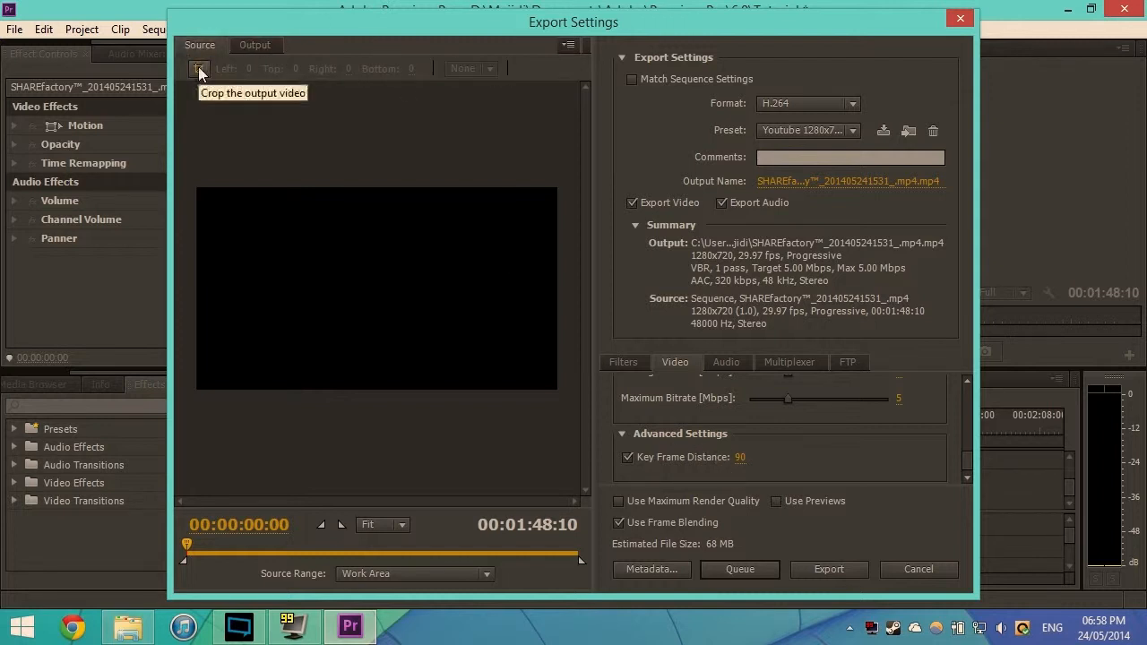
left_click_drag(191, 543, 258, 544)
left_click(255, 45)
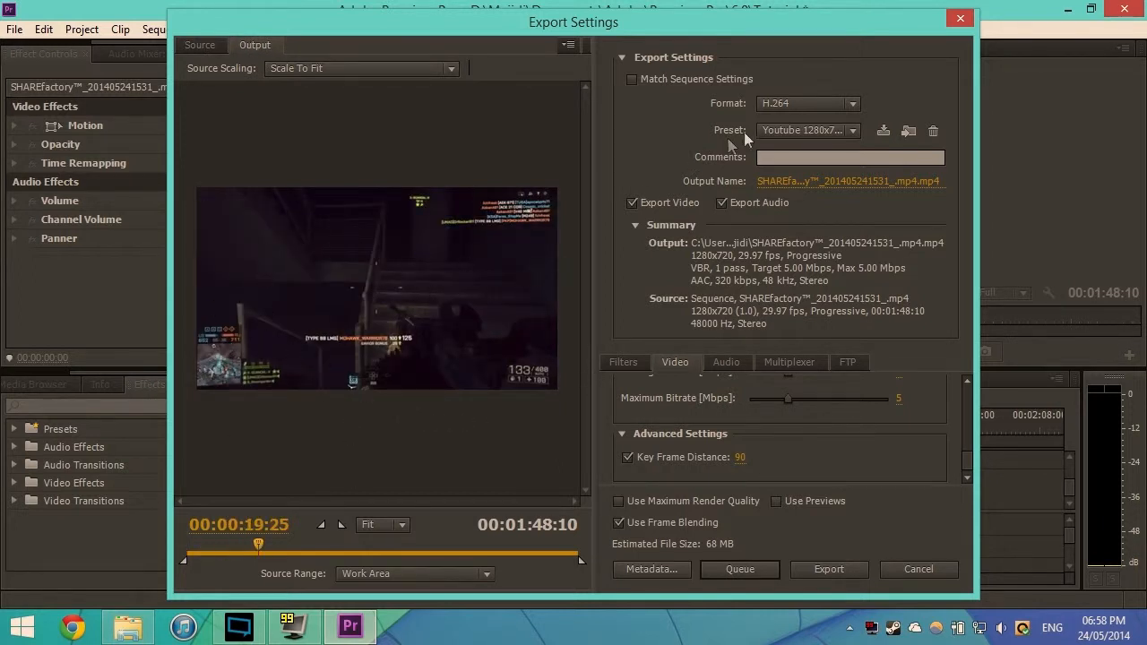
Try AVI as the export format to compare its output preview.
left_click(831, 104)
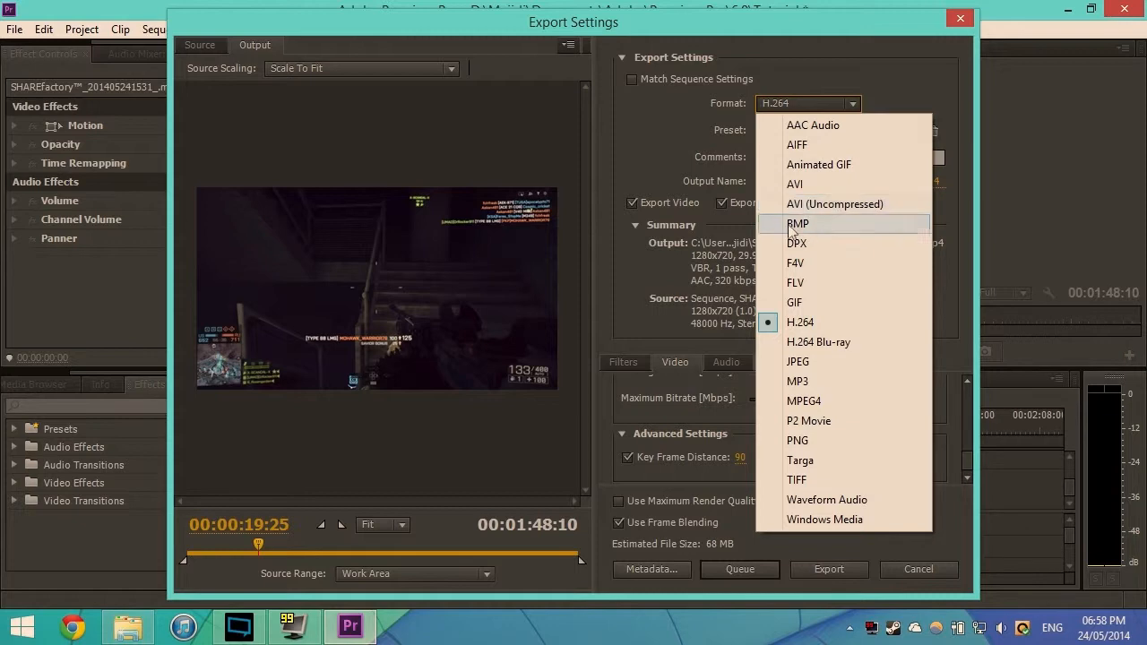
left_click(798, 189)
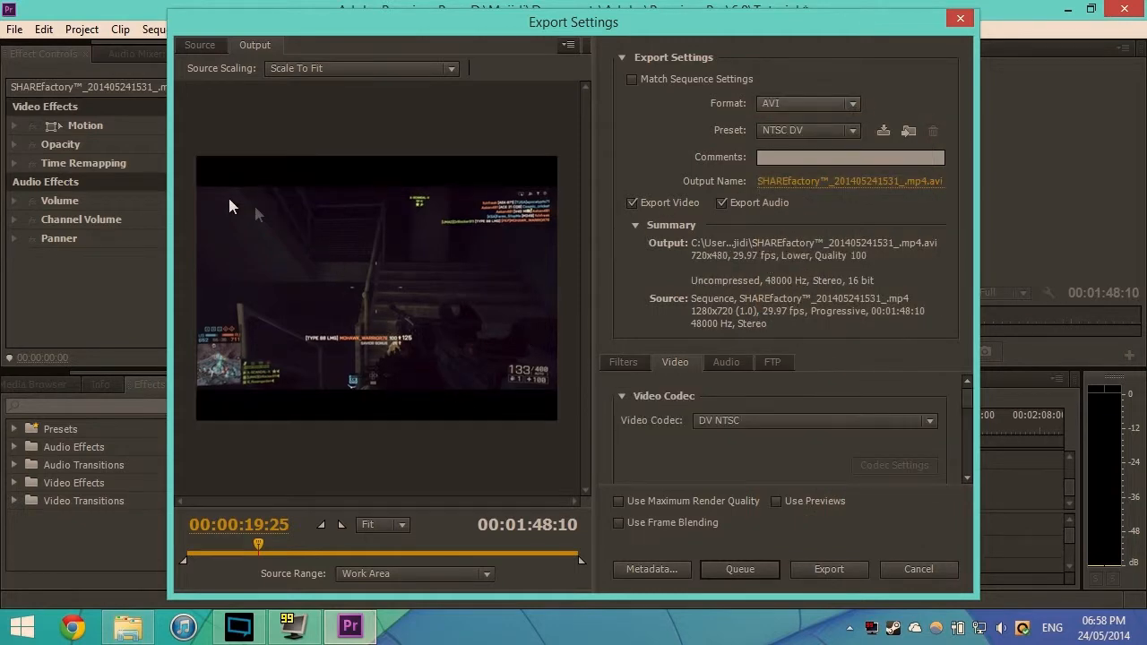
left_click(807, 105)
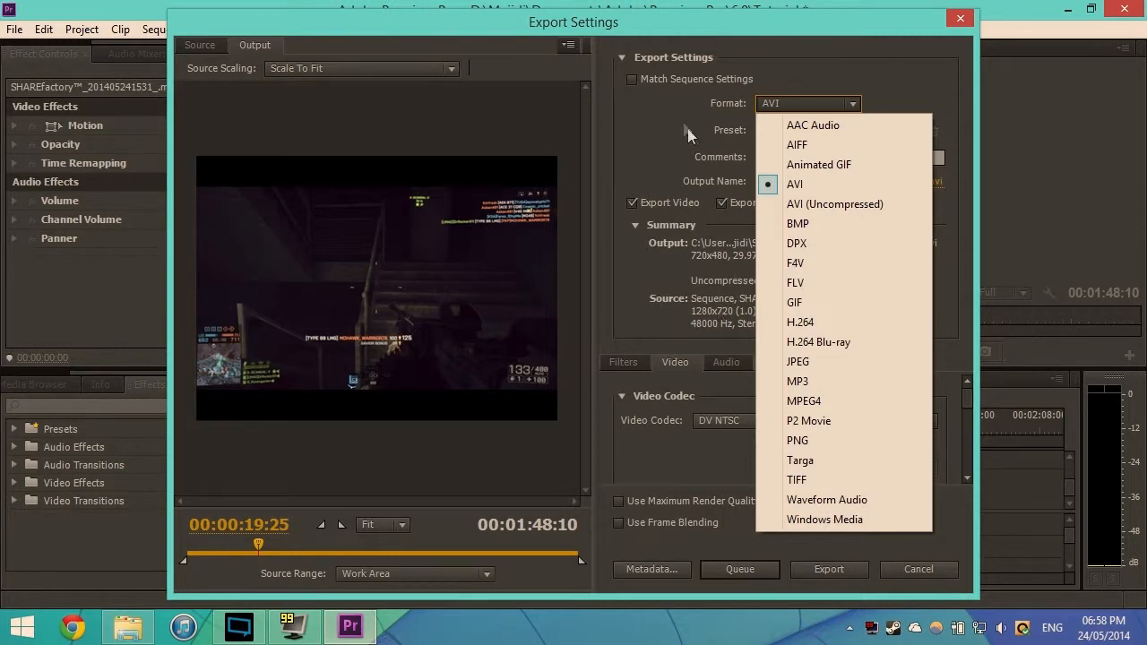
left_click(703, 150)
Set the format to H.264 with the Youtube 1280x720 VBR 1 pass preset, and close the export settings without exporting.
left_click(817, 103)
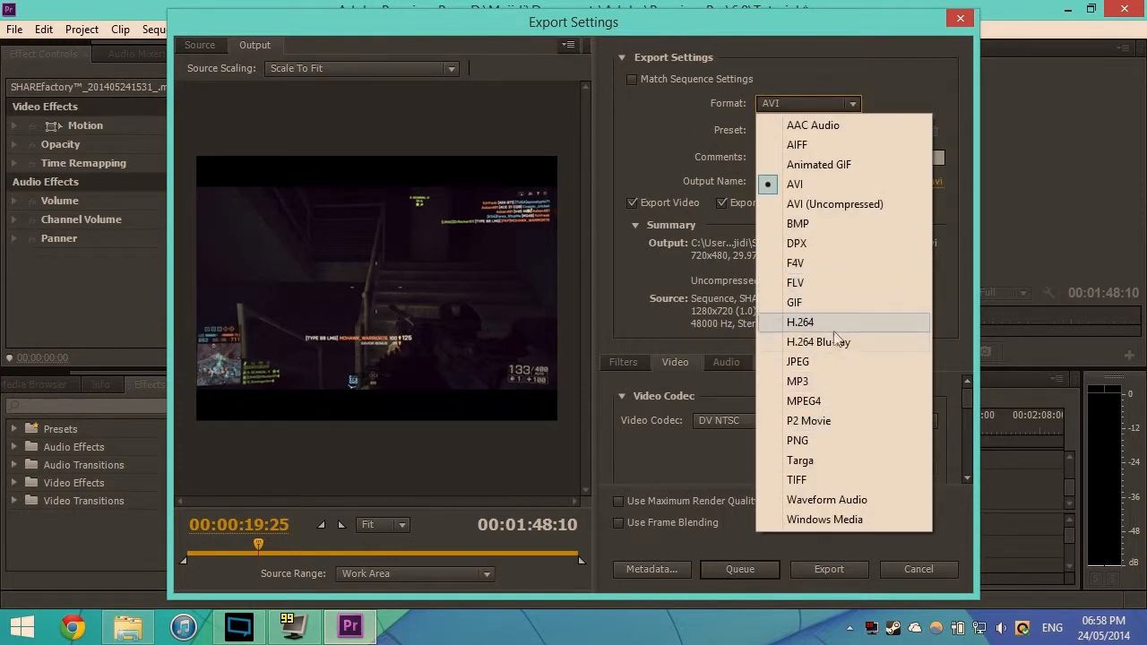
left_click(820, 323)
left_click(807, 130)
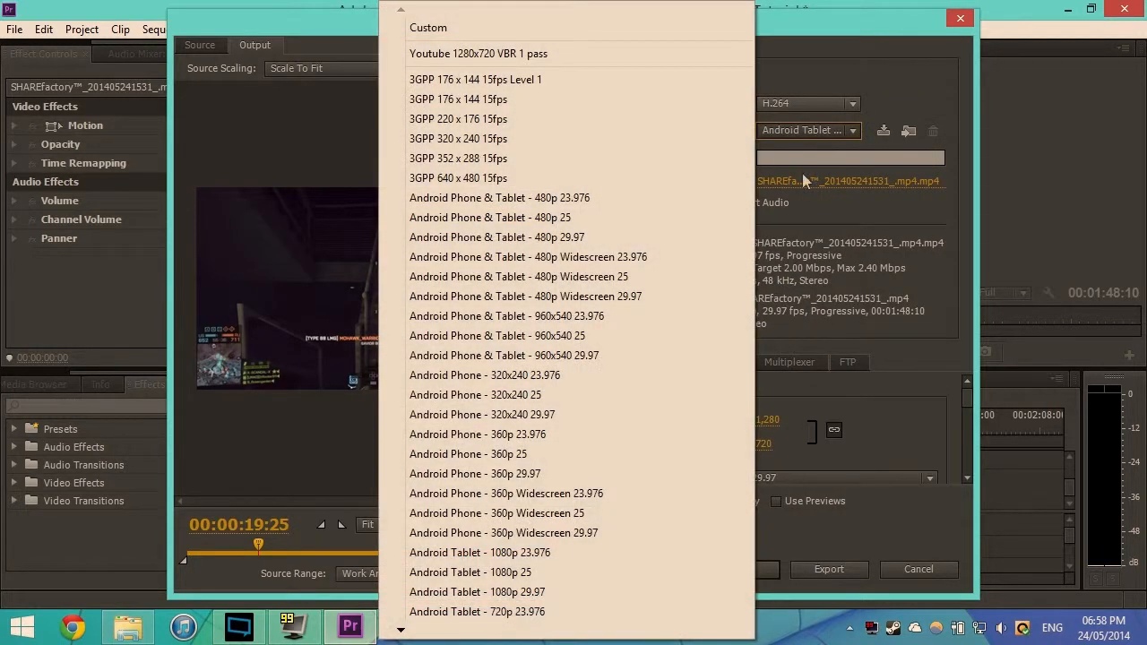
left_click(502, 56)
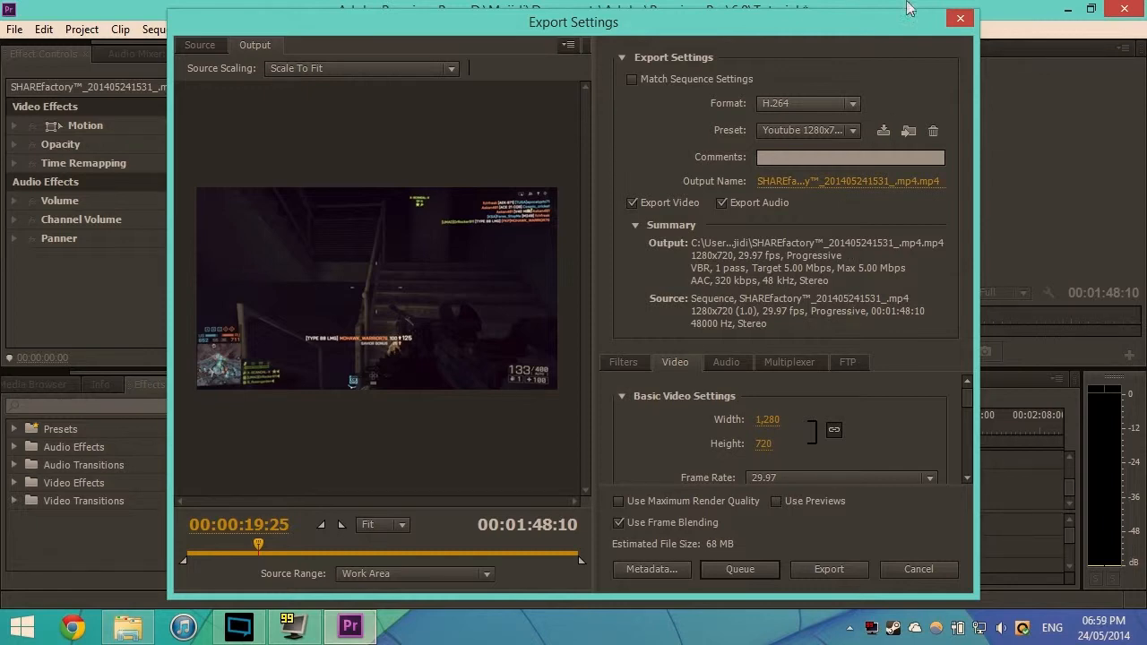
left_click(951, 20)
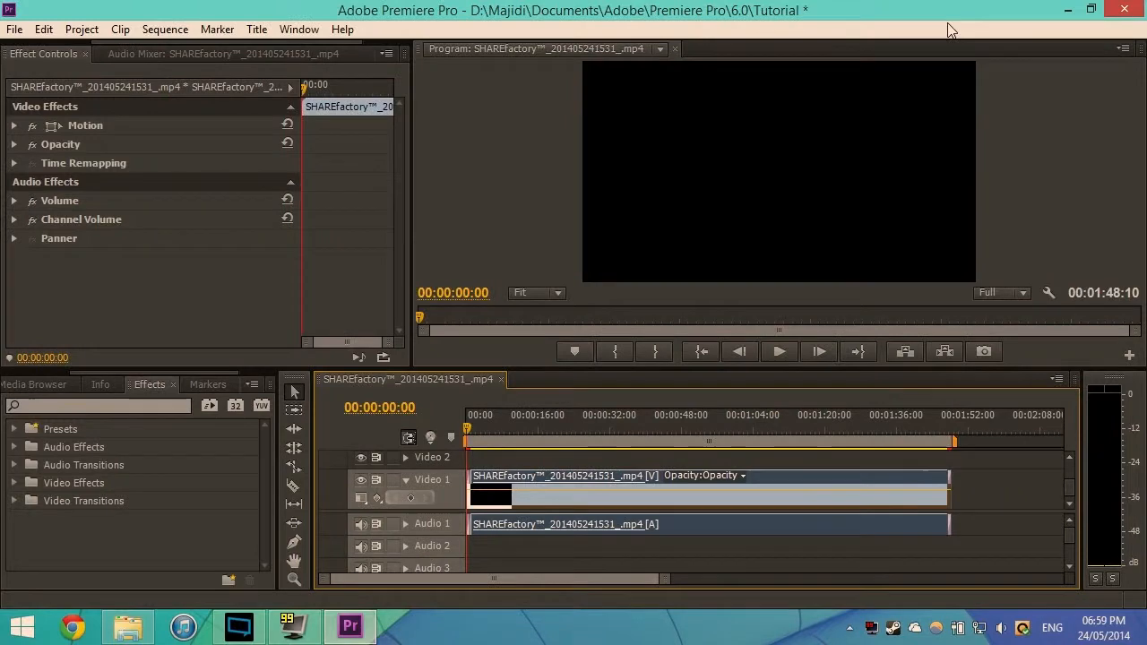